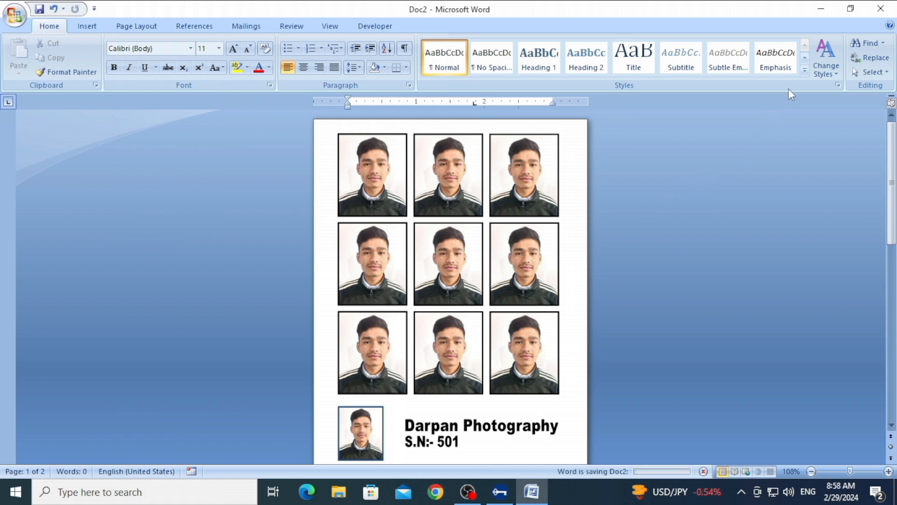
# Minimize the finished photo sheet and view the lower portrait photo on the desktop, closing the viewer when done.
pyautogui.click(821, 9)
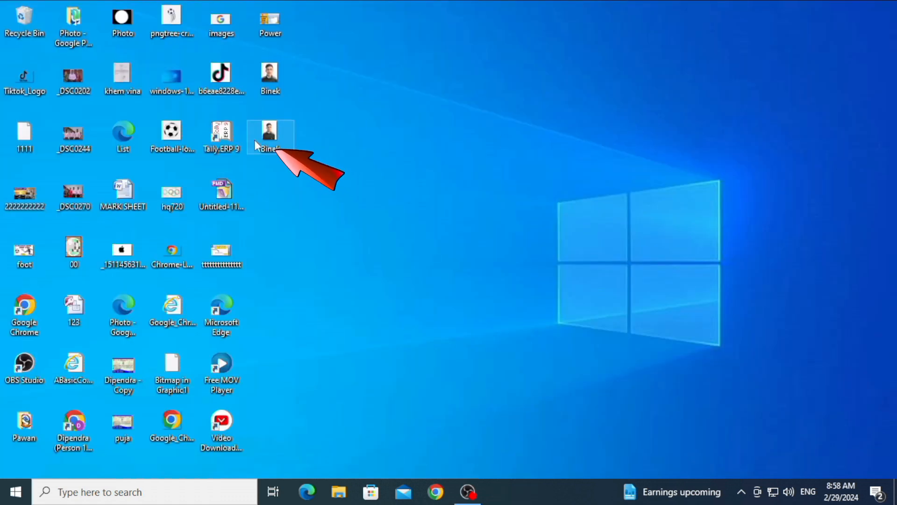
pyautogui.doubleClick(264, 131)
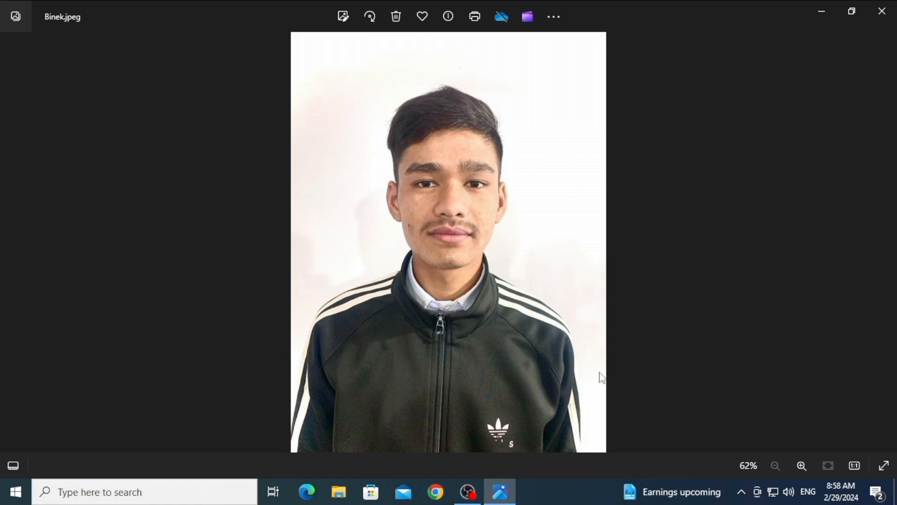
pyautogui.click(881, 12)
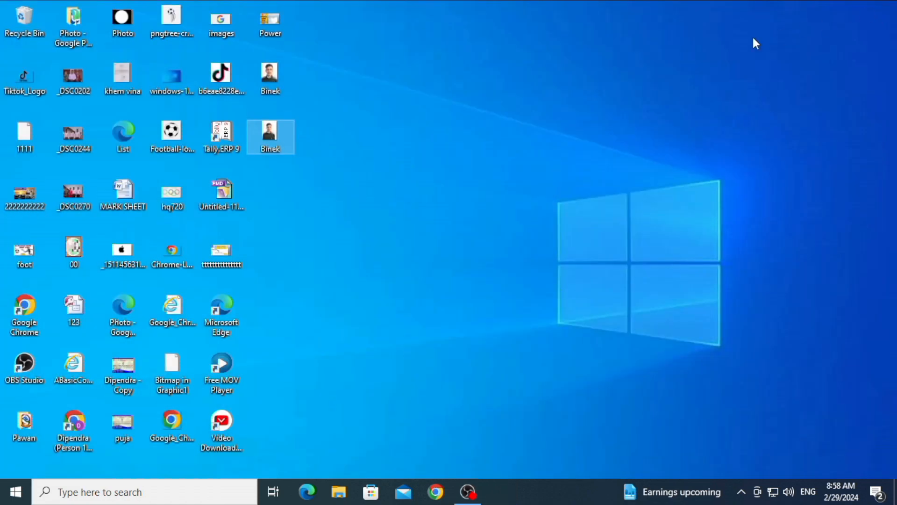
# Open the lower portrait photo on the desktop for editing in Paint and maximize the window.
pyautogui.rightClick(271, 138)
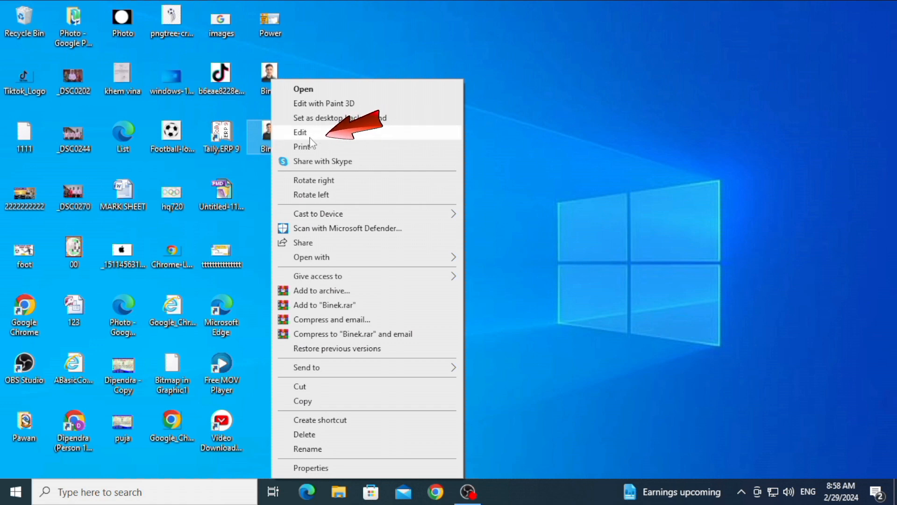
pyautogui.click(310, 137)
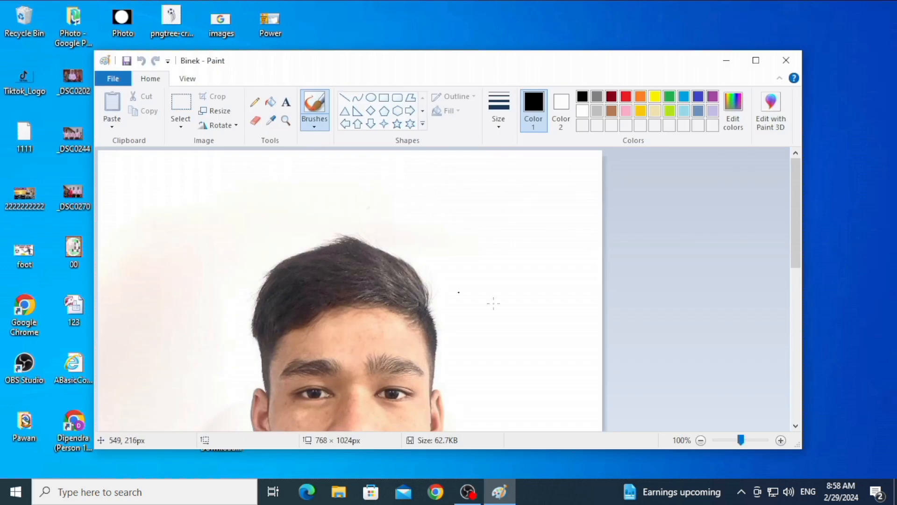
pyautogui.click(756, 60)
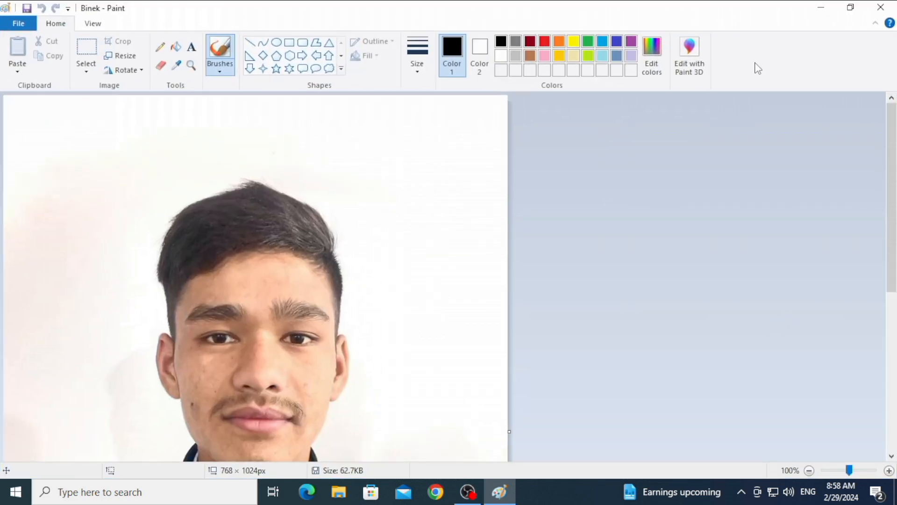
# Crop the portrait to a rectangular head-and-shoulders selection of about 555 × 735 px.
pyautogui.scroll(-4, 568, 232)
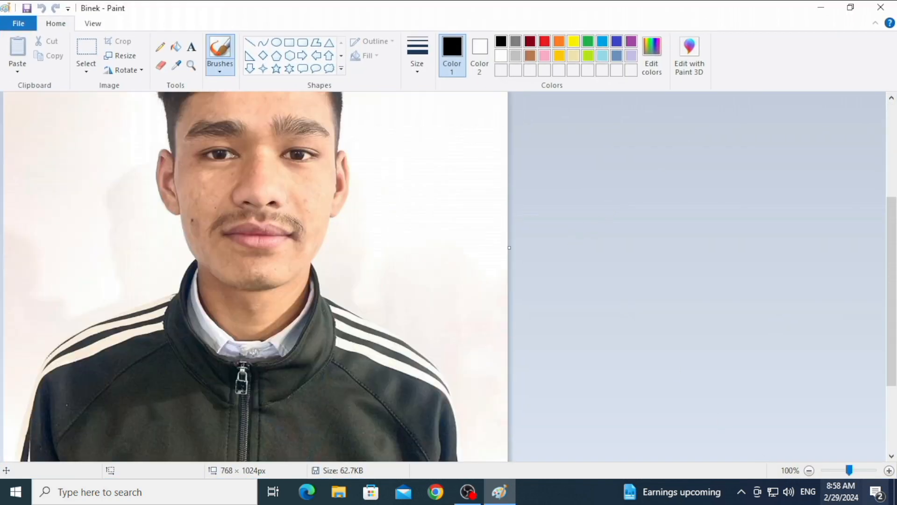
pyautogui.click(810, 472)
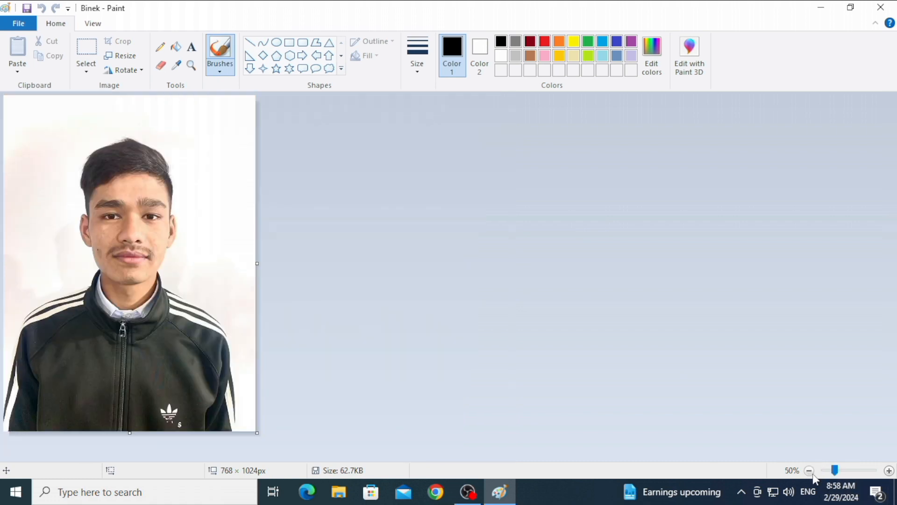
pyautogui.click(84, 60)
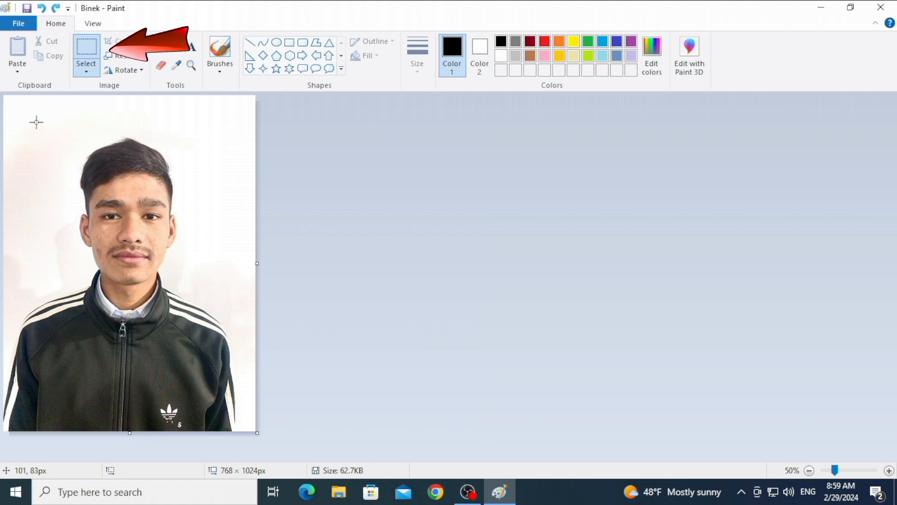
pyautogui.moveTo(37, 123); pyautogui.dragTo(219, 363)
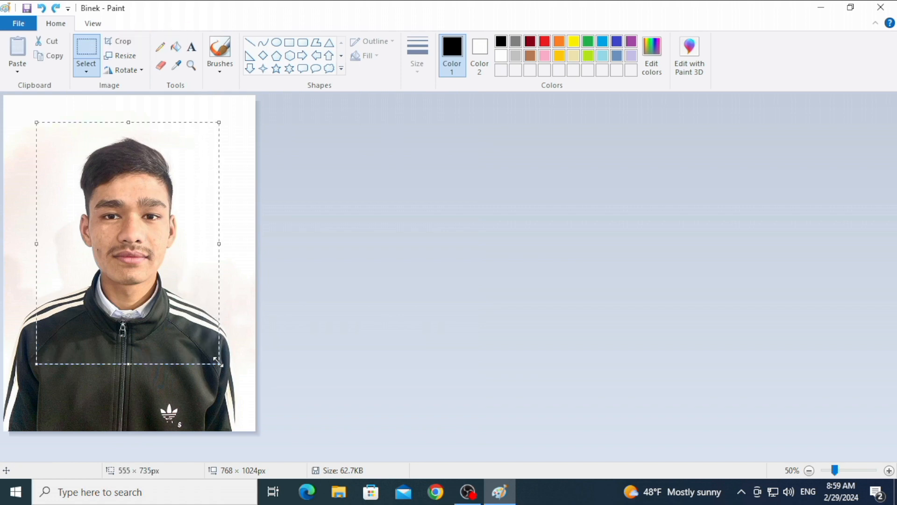
pyautogui.click(119, 43)
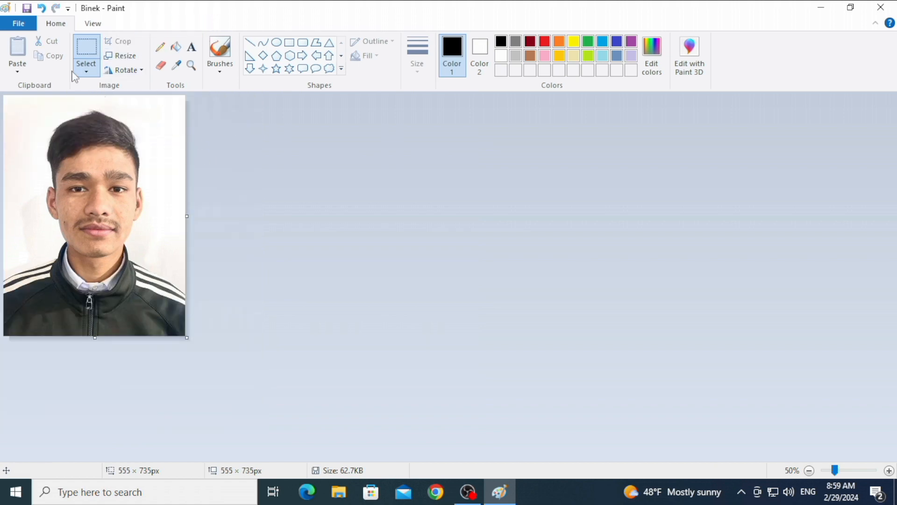
# Save the cropped portrait over the original file and close Paint.
pyautogui.click(24, 21)
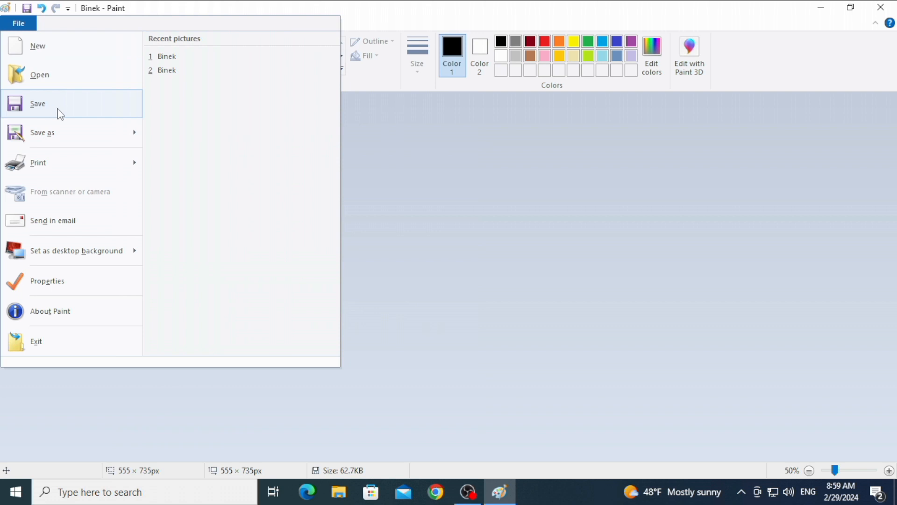
pyautogui.moveTo(55, 137)
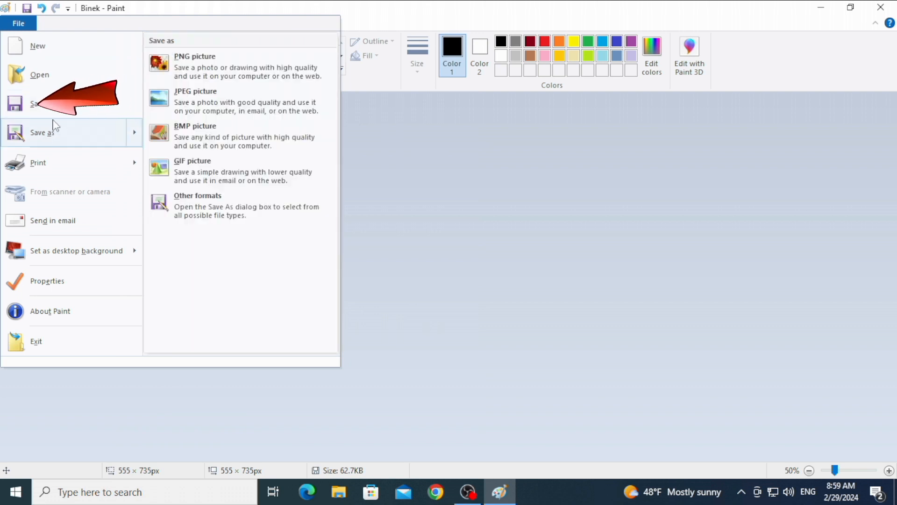
pyautogui.click(39, 105)
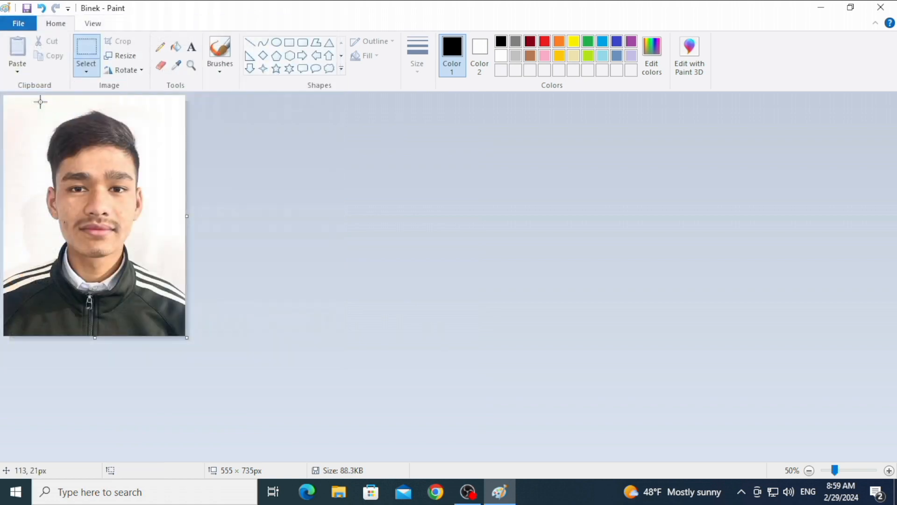
pyautogui.click(878, 8)
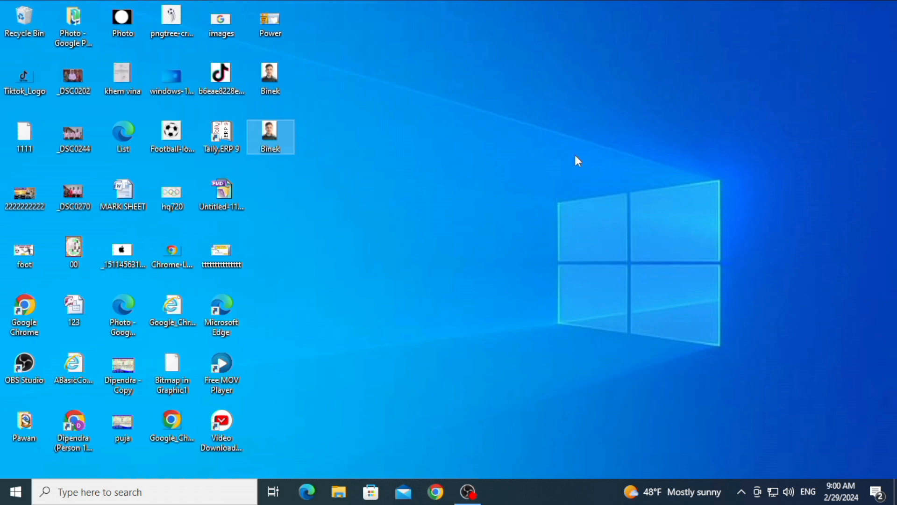
# Refresh the desktop and launch Microsoft Office Word 2007 with a blank document.
pyautogui.rightClick(443, 249)
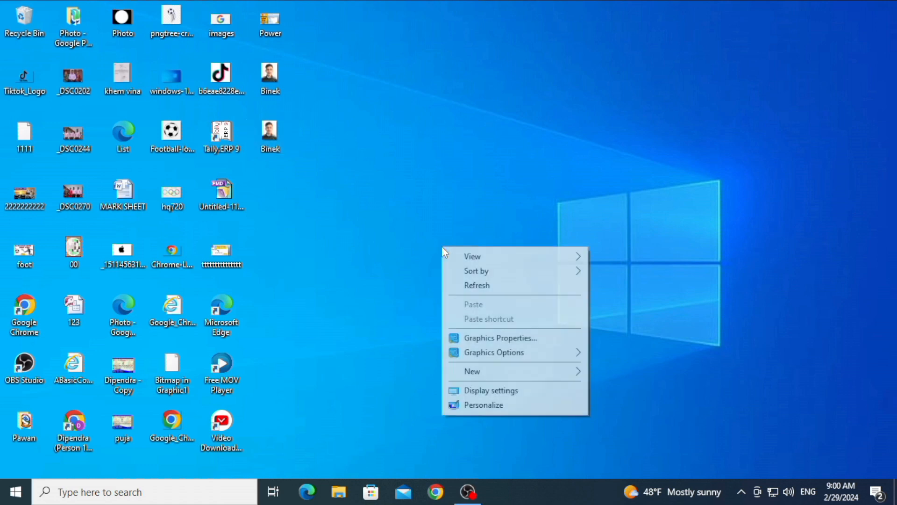
pyautogui.click(476, 285)
pyautogui.click(177, 495)
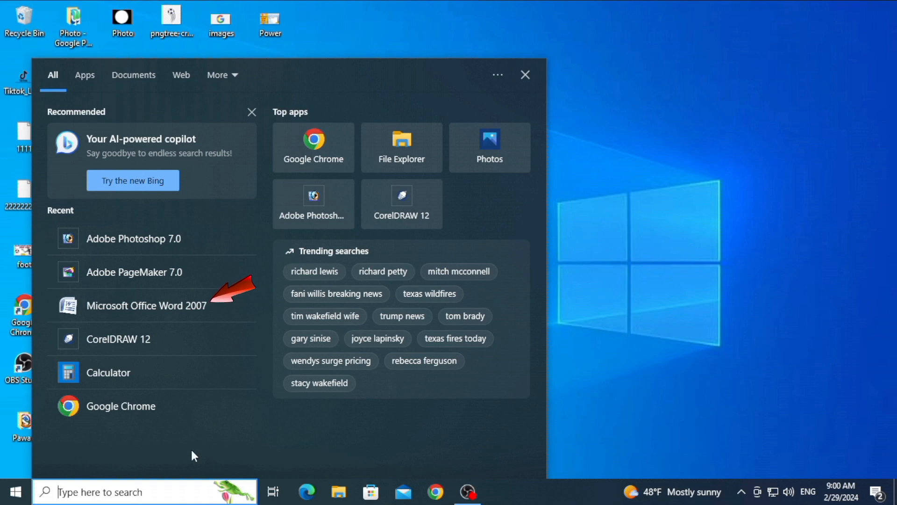
pyautogui.click(165, 312)
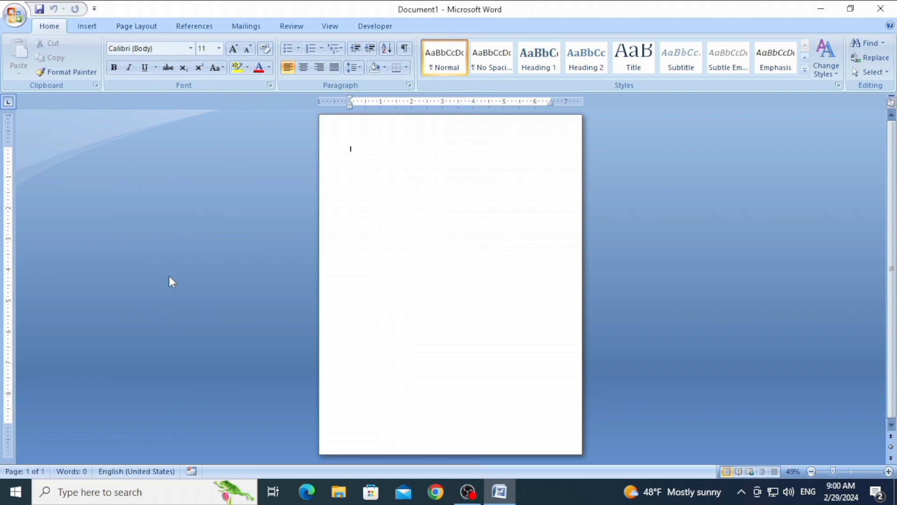
# In the page setup's custom paper size settings, set the paper width to 4 inches.
pyautogui.click(147, 28)
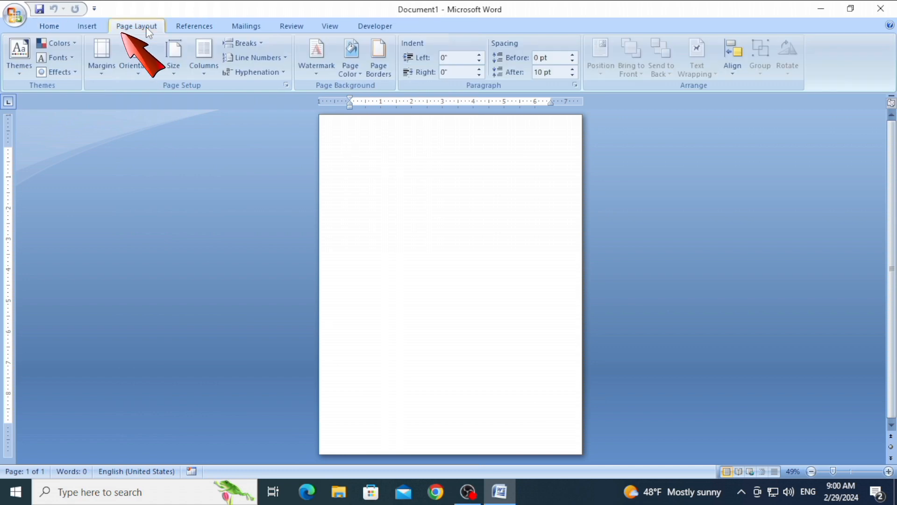
pyautogui.click(175, 77)
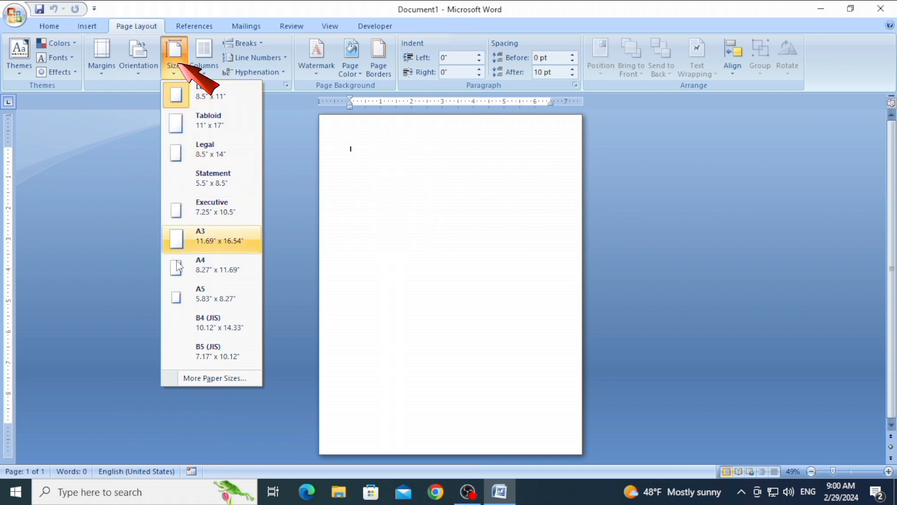
pyautogui.click(190, 384)
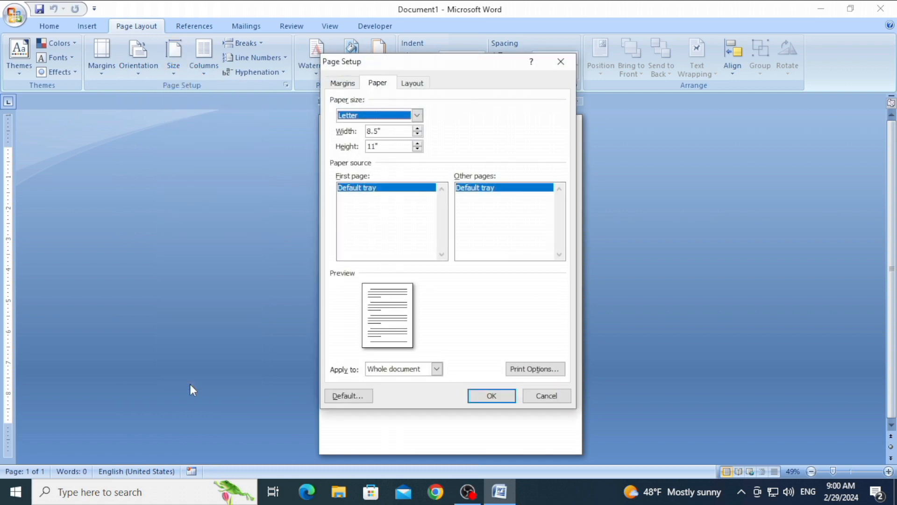
pyautogui.click(392, 131)
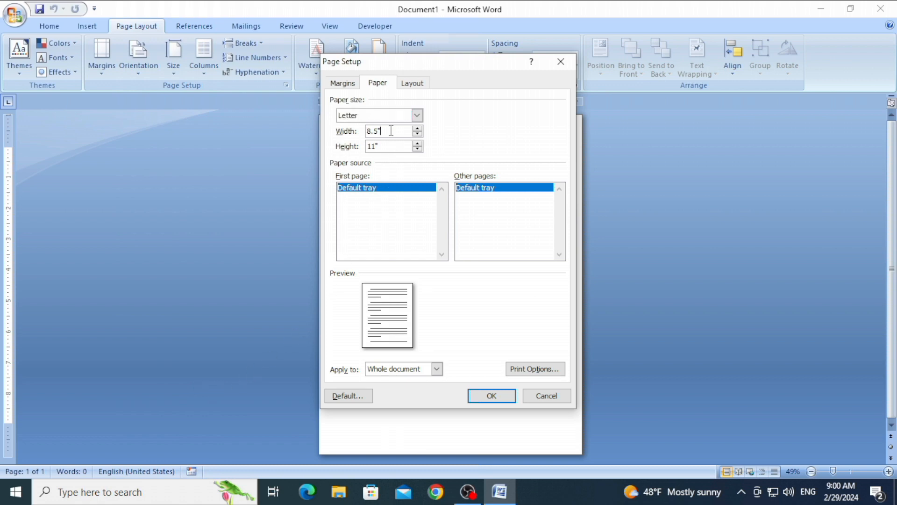
pyautogui.press('BackSpace')
pyautogui.press('BackSpace')
pyautogui.press('BackSpace')
pyautogui.press('BackSpace')
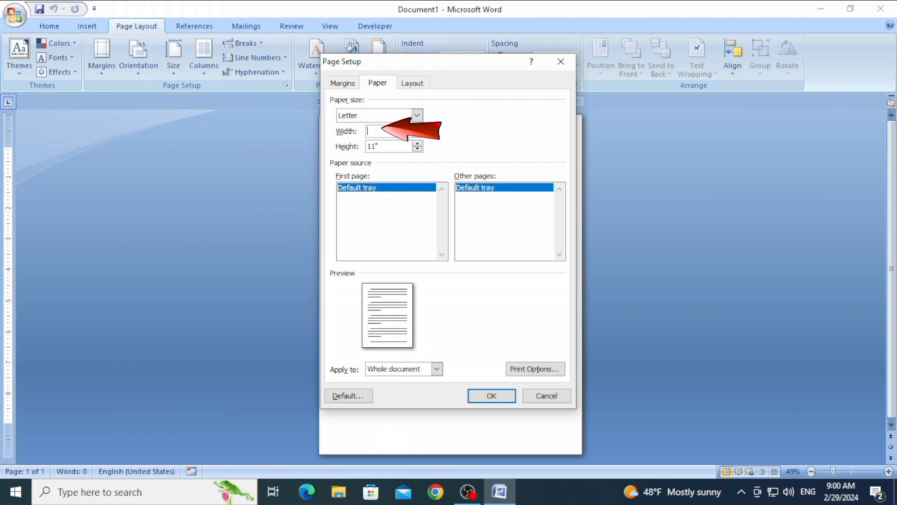
pyautogui.write('4')
# Set the paper height to 6 inches and apply the custom paper size to the whole document.
pyautogui.click(395, 147)
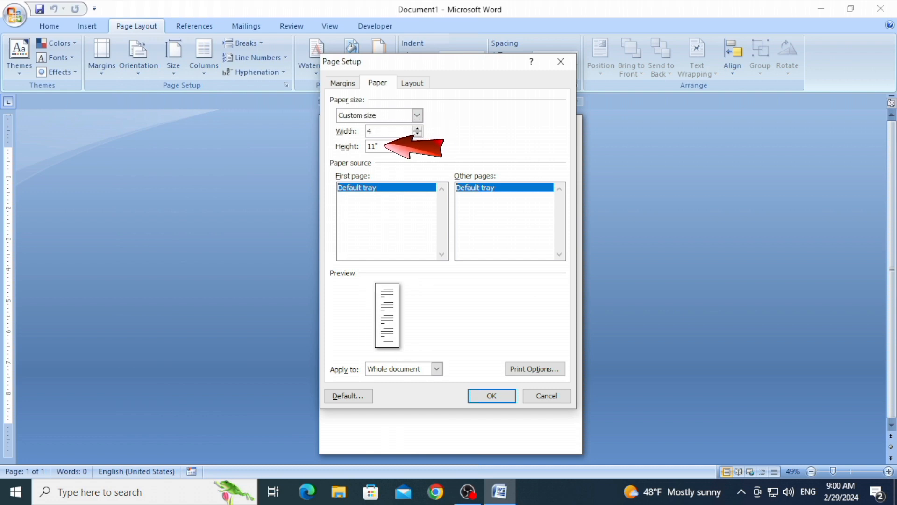
pyautogui.press('BackSpace')
pyautogui.press('BackSpace')
pyautogui.press('BackSpace')
pyautogui.write('6')
pyautogui.click(378, 82)
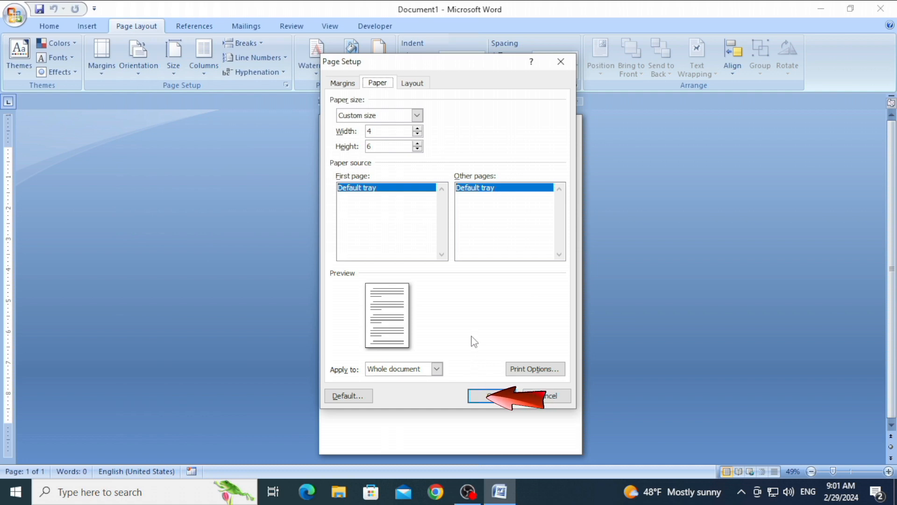
pyautogui.click(486, 397)
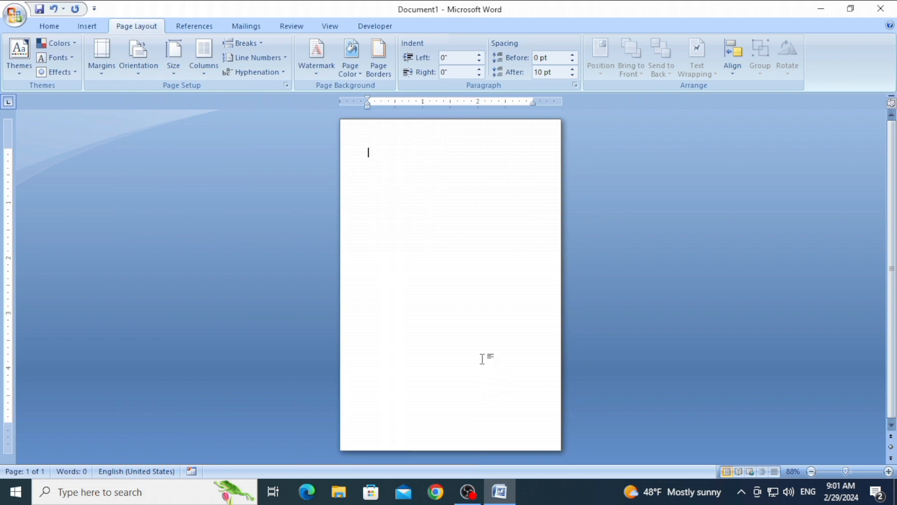
# Draw a rectangle about 1.07" high and 0.98" wide near the page's upper-left margin corner.
pyautogui.click(78, 26)
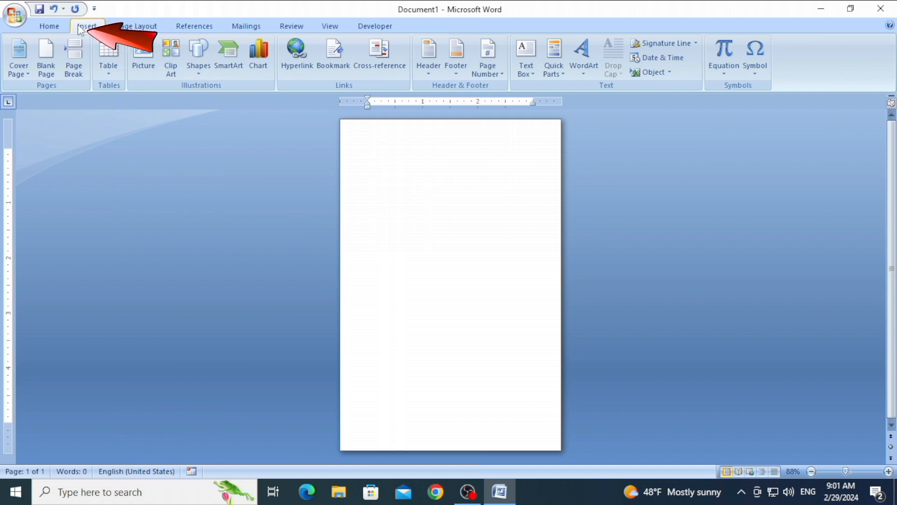
pyautogui.click(197, 71)
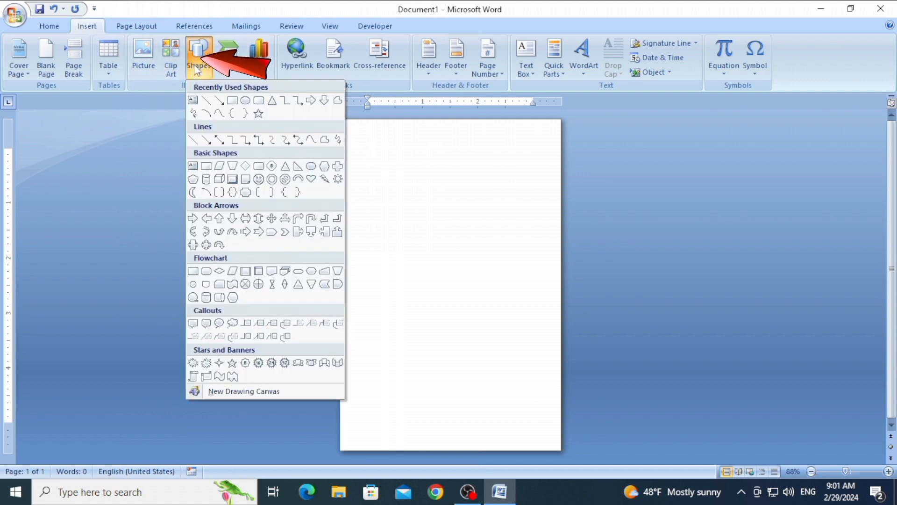
pyautogui.click(232, 100)
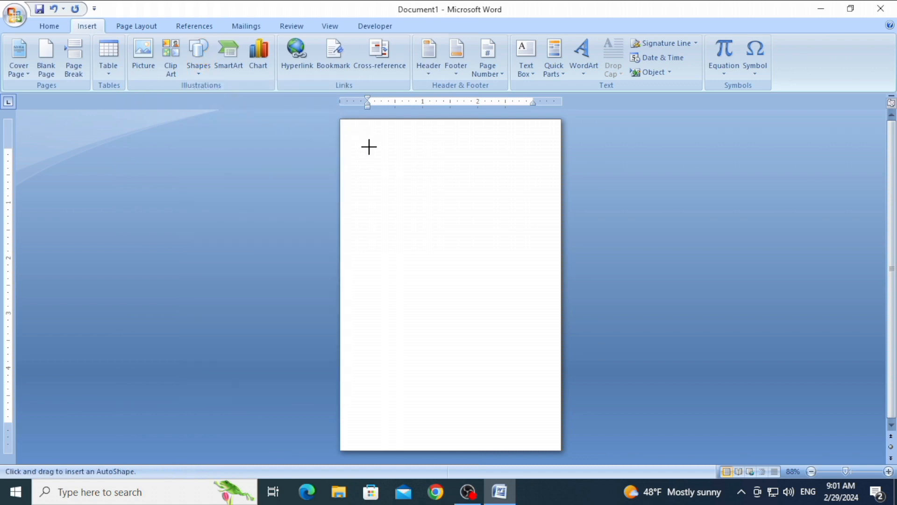
pyautogui.moveTo(368, 148); pyautogui.dragTo(423, 206)
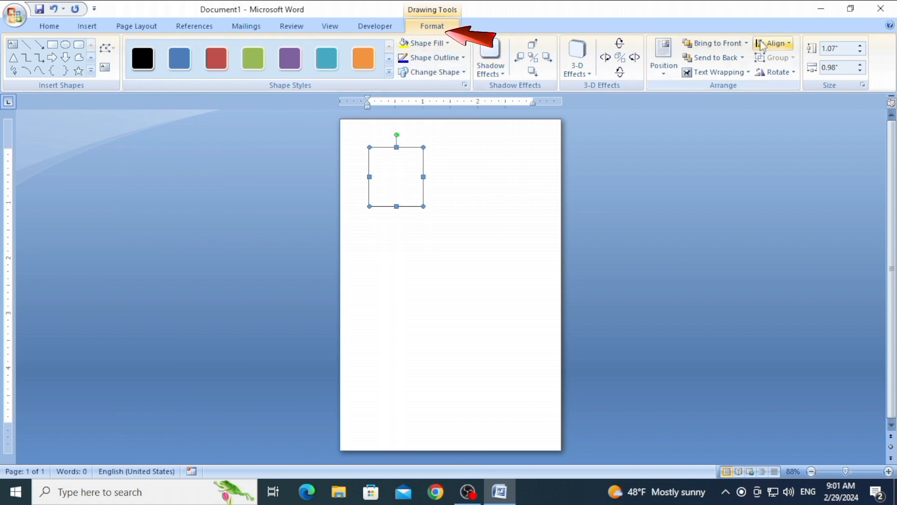
# Set the rectangle's height to 1.2" and its width to 1".
pyautogui.click(838, 48)
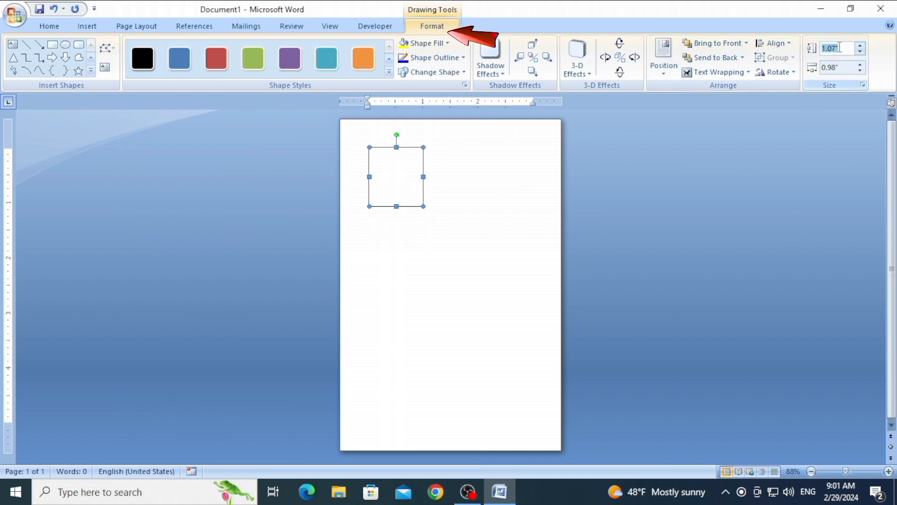
pyautogui.write('1.')
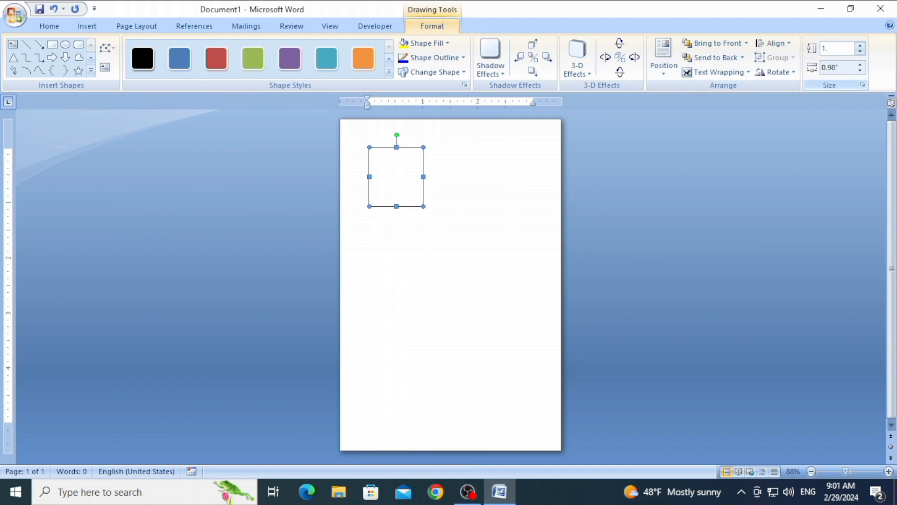
pyautogui.write('2')
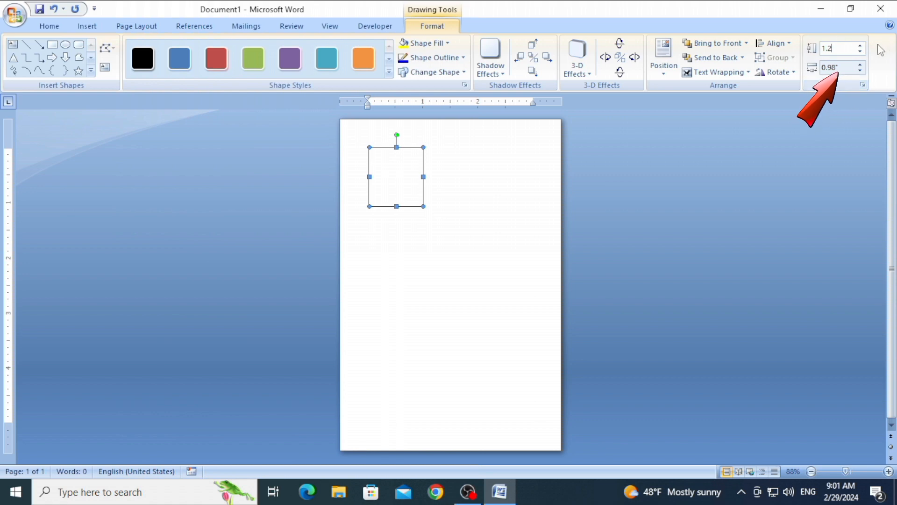
pyautogui.click(847, 66)
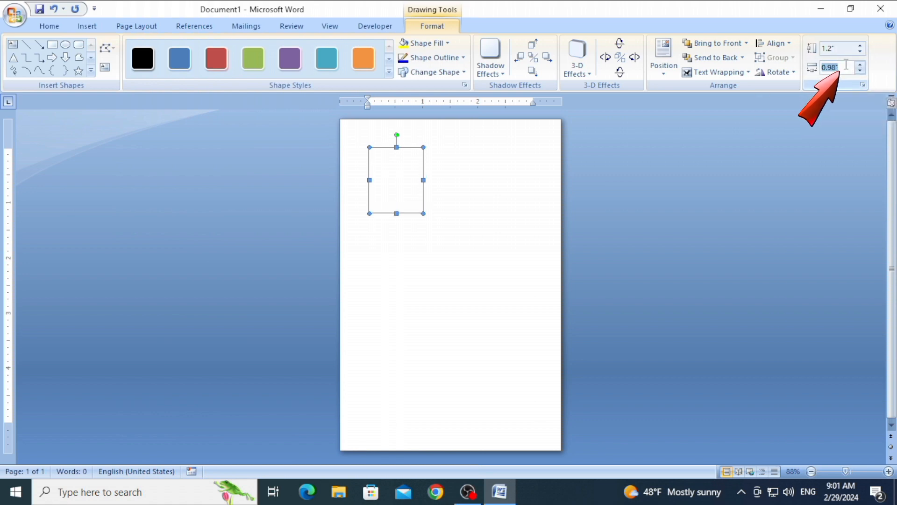
pyautogui.write('1')
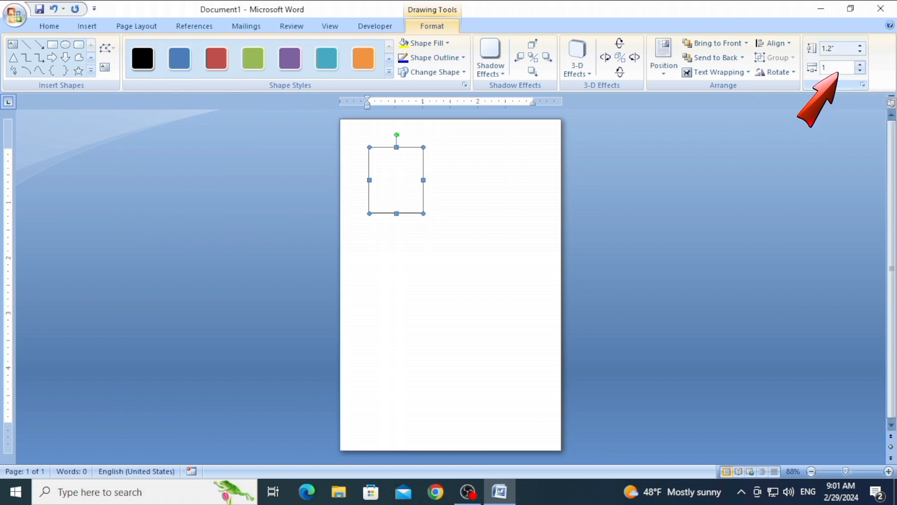
# Apply the 1" width and move the rectangle slightly closer to the page's upper-left corner.
pyautogui.press('Return')
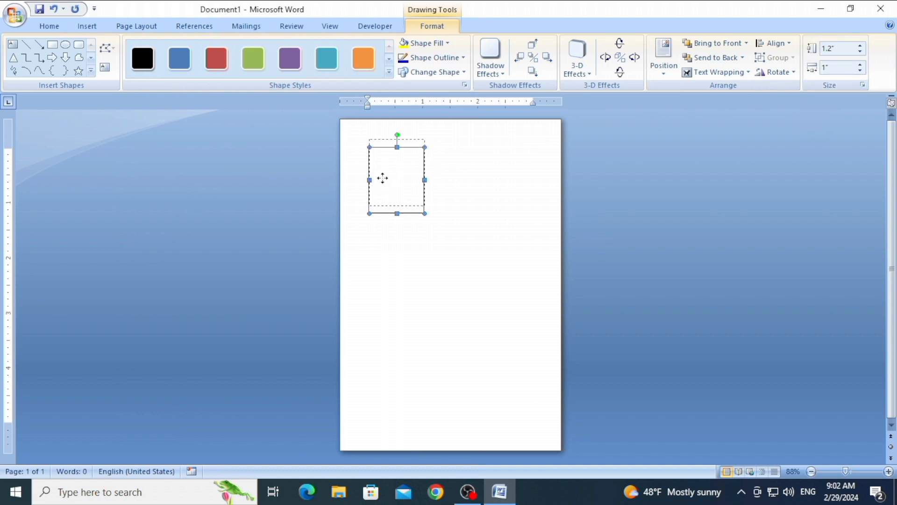
pyautogui.moveTo(382, 178); pyautogui.dragTo(376, 175)
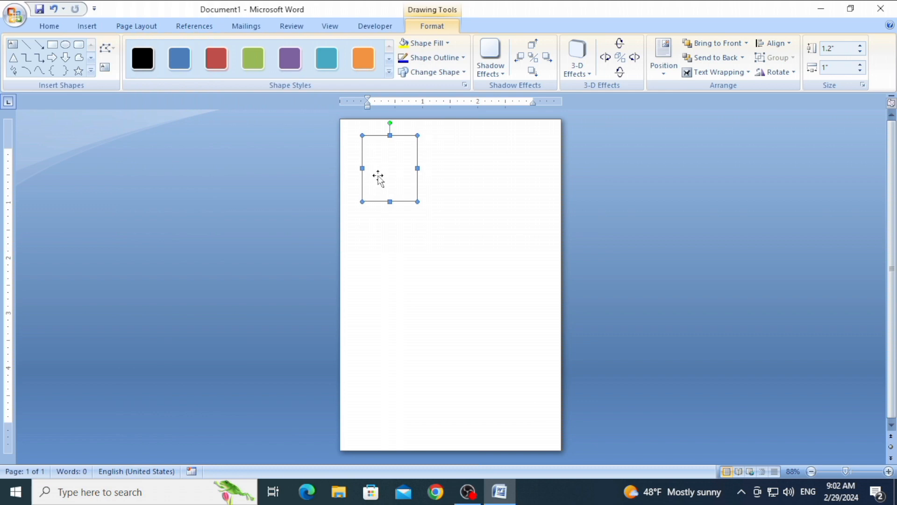
# Duplicate the photo frame and align the copy's top edge with the original's.
pyautogui.hotkey('ctrl', 'd')
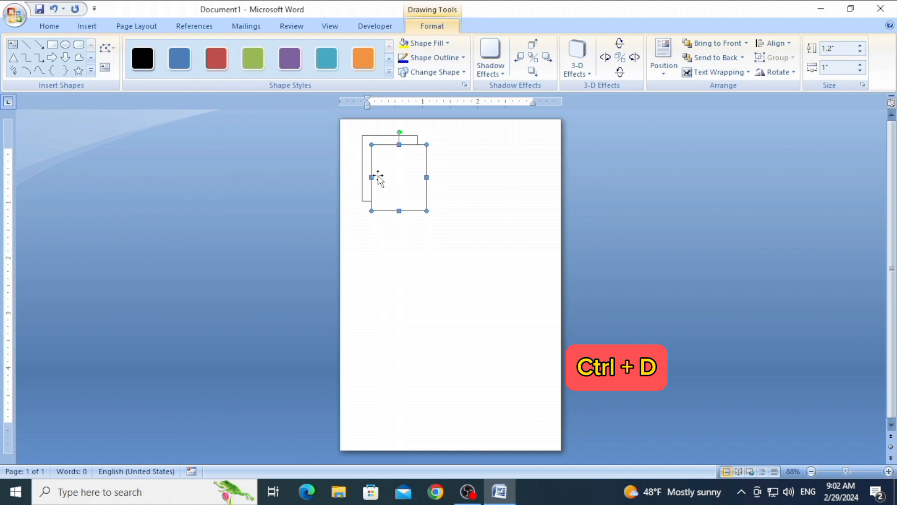
pyautogui.press('Up')
pyautogui.press('Up')
pyautogui.press('Up')
pyautogui.press('Up')
pyautogui.press('Up')
pyautogui.press('Up')
pyautogui.press('Up')
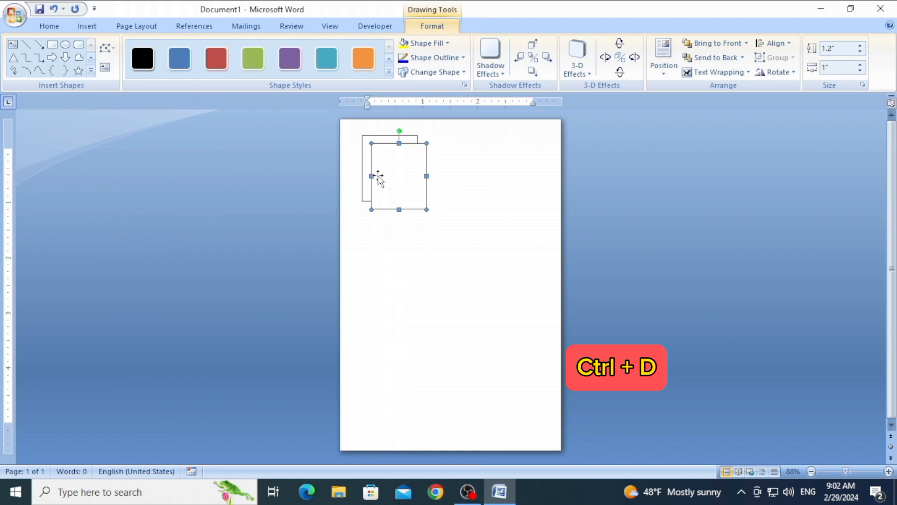
pyautogui.press('Up')
pyautogui.press('Up')
pyautogui.press('Up')
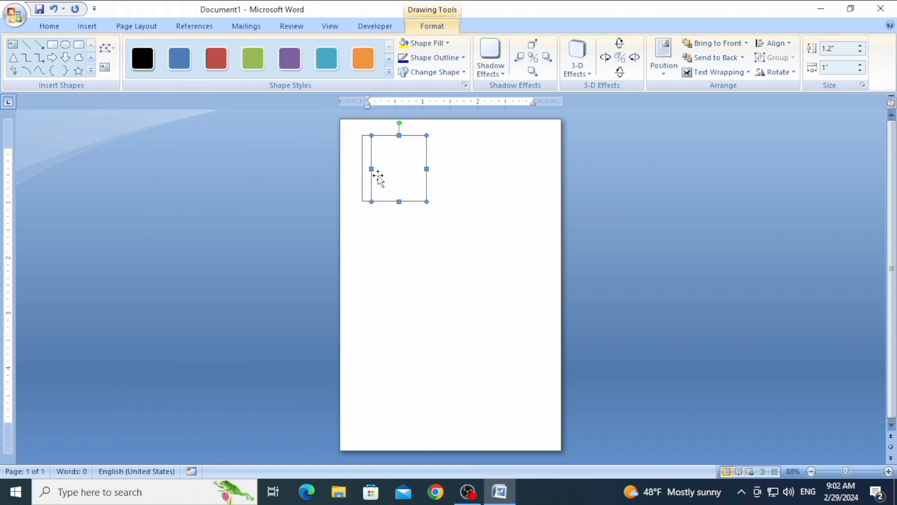
# Place the copy just right of the original with a small gap, and duplicate it once more to complete a row of three frames.
pyautogui.press('Right')
pyautogui.press('Right')
pyautogui.press('Right')
pyautogui.press('Right')
pyautogui.press('Right')
pyautogui.press('Right')
pyautogui.press('Right')
pyautogui.press('Right')
pyautogui.press('Right')
pyautogui.press('Right')
pyautogui.press('Right')
pyautogui.press('Right')
pyautogui.press('Right')
pyautogui.press('Right')
pyautogui.press('Right')
pyautogui.press('Right')
pyautogui.press('Right')
pyautogui.press('Right')
pyautogui.press('Right')
pyautogui.press('Right')
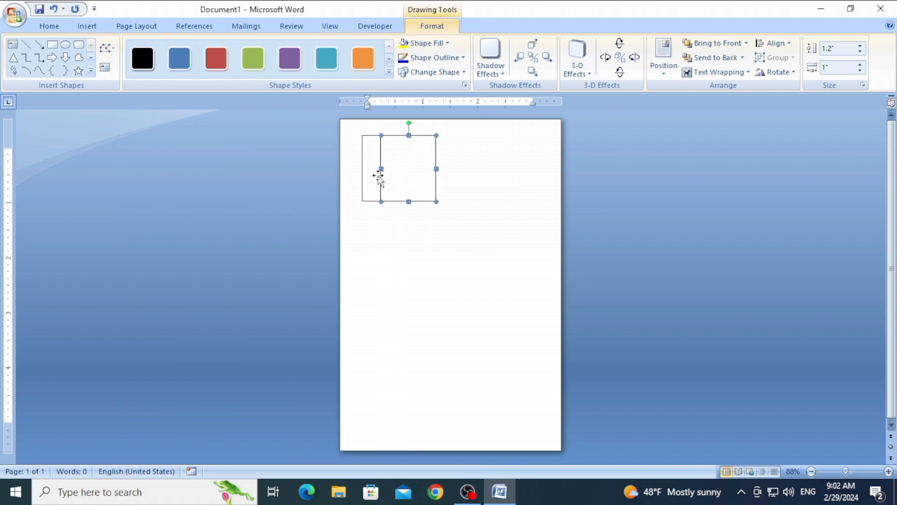
pyautogui.press('Right')
pyautogui.press('Right')
pyautogui.press('Right')
pyautogui.press('Right')
pyautogui.press('Right')
pyautogui.press('Right')
pyautogui.press('Right')
pyautogui.press('Right')
pyautogui.press('Right')
pyautogui.press('Right')
pyautogui.press('Right')
pyautogui.press('Right')
pyautogui.press('Right')
pyautogui.press('Right')
pyautogui.press('Right')
pyautogui.press('Right')
pyautogui.press('Right')
pyautogui.press('Right')
pyautogui.press('Right')
pyautogui.press('Right')
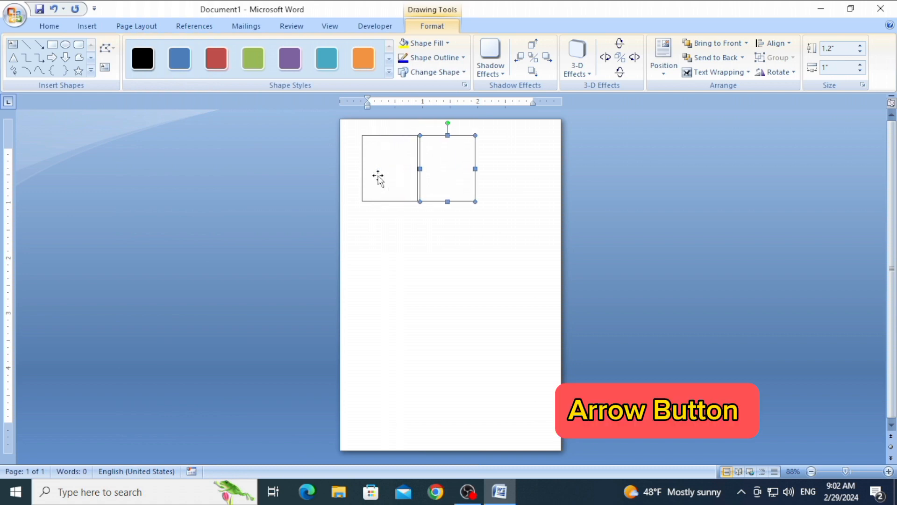
pyautogui.press('Left')
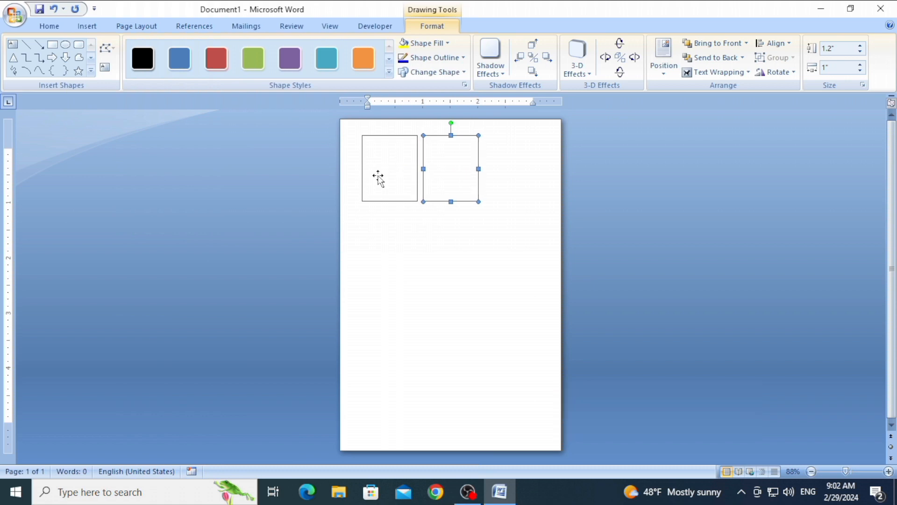
pyautogui.hotkey('ctrl', 'd')
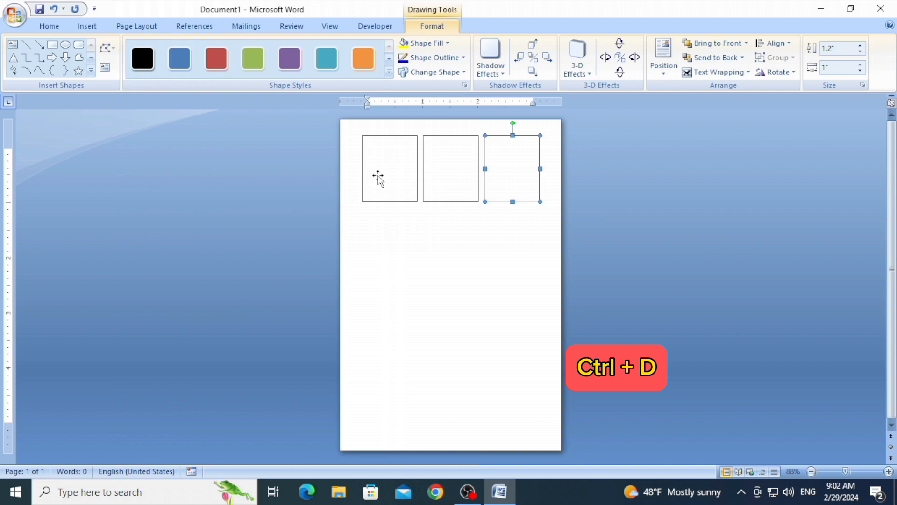
# Duplicate the whole row of three frames and align the copies' side edges with the original columns.
pyautogui.keyDown('shift'); pyautogui.click(433, 177); pyautogui.keyUp('shift')
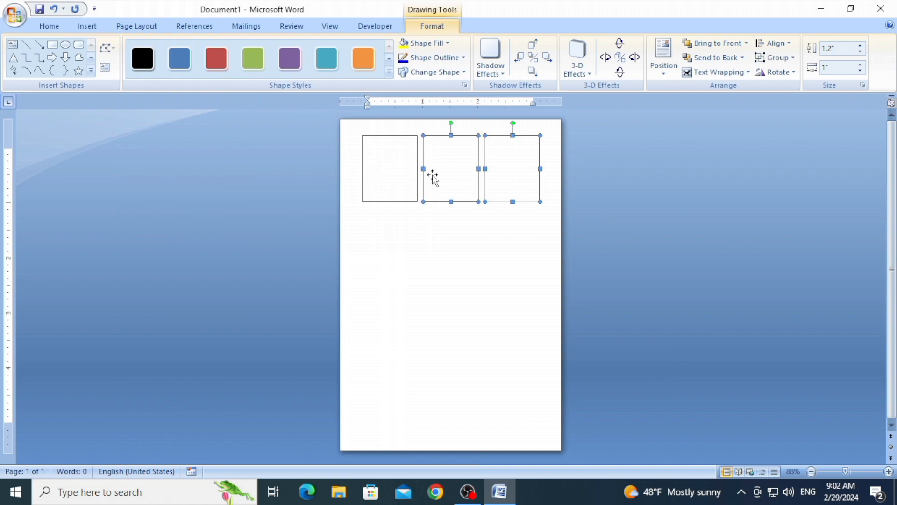
pyautogui.keyDown('shift'); pyautogui.click(388, 176); pyautogui.keyUp('shift')
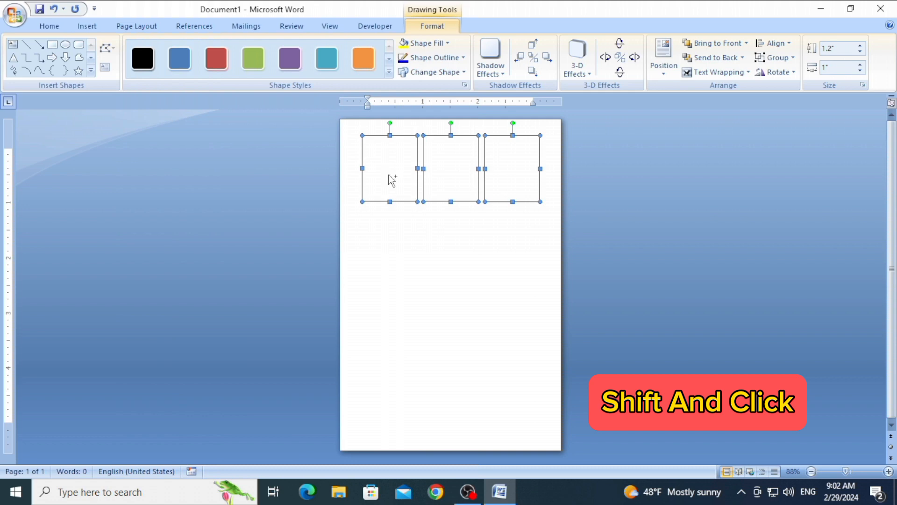
pyautogui.hotkey('ctrl', 'd')
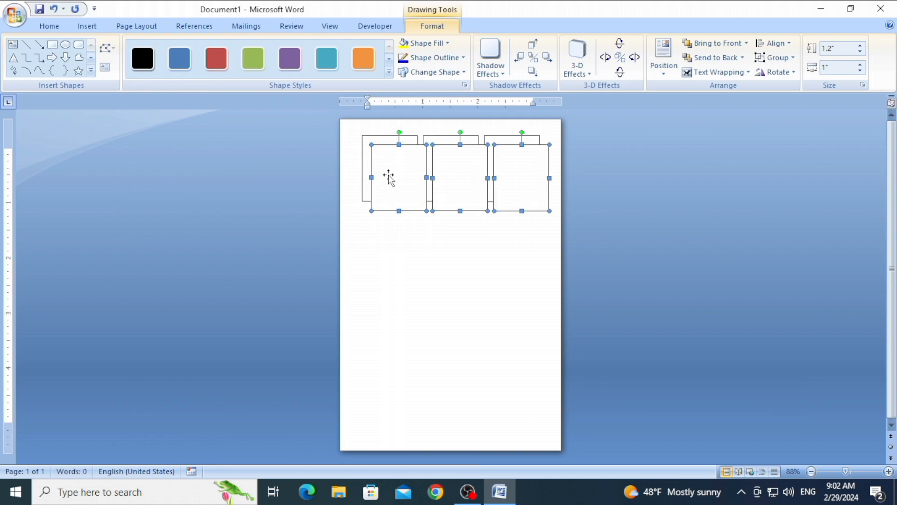
pyautogui.hotkey('ctrl', 'Left')
pyautogui.hotkey('ctrl', 'Left')
pyautogui.hotkey('ctrl', 'Left')
pyautogui.hotkey('ctrl', 'Left')
pyautogui.hotkey('ctrl', 'Left')
pyautogui.hotkey('ctrl', 'Left')
pyautogui.hotkey('ctrl', 'Left')
pyautogui.hotkey('ctrl', 'Left')
pyautogui.hotkey('ctrl', 'Left')
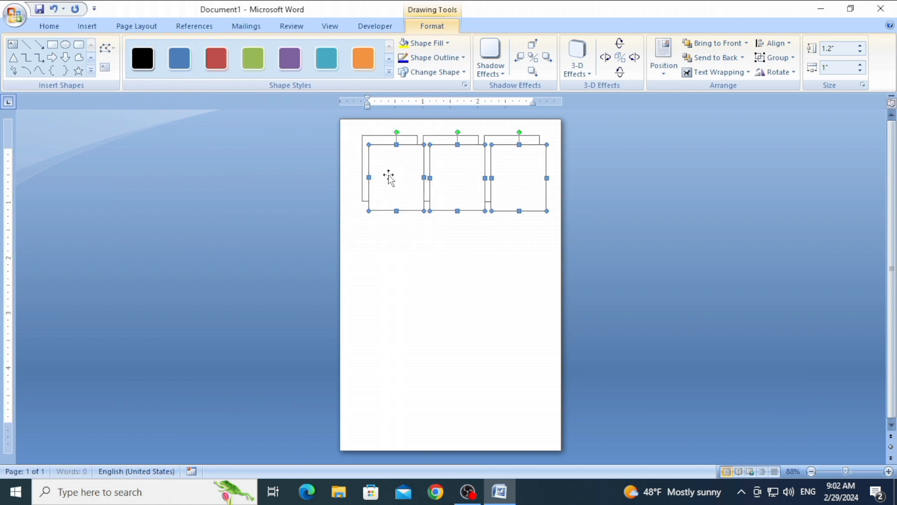
pyautogui.hotkey('ctrl', 'Left')
pyautogui.hotkey('ctrl', 'Left')
pyautogui.hotkey('ctrl', 'Left')
pyautogui.hotkey('ctrl', 'Left')
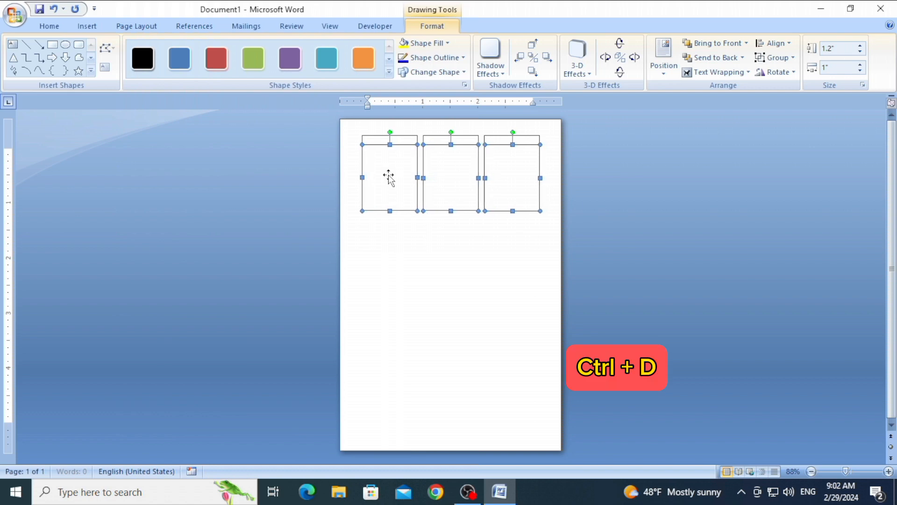
# Move the copied row just below the first with a small gap, and duplicate it twice to complete four evenly spaced rows.
pyautogui.hotkey('ctrl', 'Down')
pyautogui.hotkey('ctrl', 'Down')
pyautogui.hotkey('ctrl', 'Down')
pyautogui.hotkey('ctrl', 'Down')
pyautogui.hotkey('ctrl', 'Down')
pyautogui.hotkey('ctrl', 'Down')
pyautogui.hotkey('ctrl', 'Down')
pyautogui.hotkey('ctrl', 'Down')
pyautogui.hotkey('ctrl', 'Down')
pyautogui.hotkey('ctrl', 'Down')
pyautogui.hotkey('ctrl', 'Down')
pyautogui.hotkey('ctrl', 'Down')
pyautogui.hotkey('ctrl', 'Down')
pyautogui.hotkey('ctrl', 'Down')
pyautogui.hotkey('ctrl', 'Down')
pyautogui.hotkey('ctrl', 'Down')
pyautogui.hotkey('ctrl', 'Down')
pyautogui.hotkey('ctrl', 'Down')
pyautogui.hotkey('ctrl', 'Down')
pyautogui.hotkey('ctrl', 'Down')
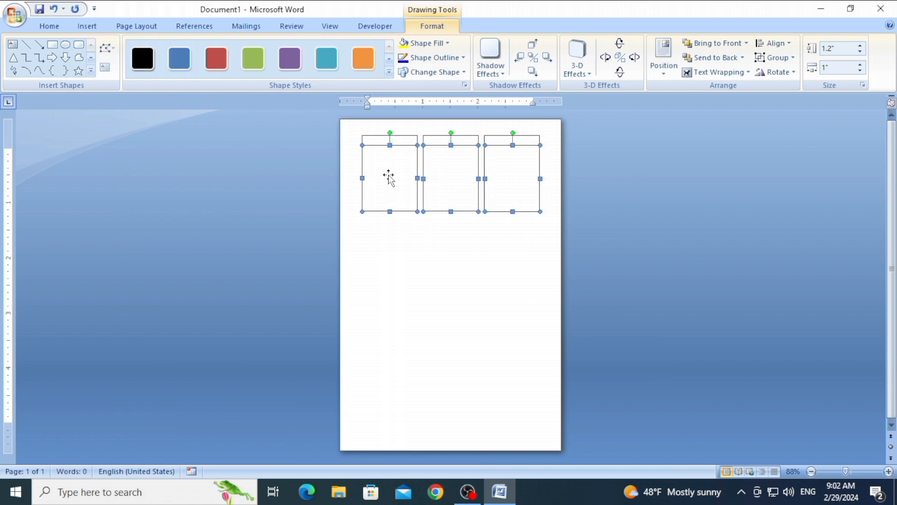
pyautogui.hotkey('ctrl', 'Down')
pyautogui.hotkey('ctrl', 'Down')
pyautogui.hotkey('ctrl', 'Down')
pyautogui.hotkey('ctrl', 'Down')
pyautogui.hotkey('ctrl', 'Down')
pyautogui.hotkey('ctrl', 'Down')
pyautogui.hotkey('ctrl', 'Down')
pyautogui.hotkey('ctrl', 'Down')
pyautogui.hotkey('ctrl', 'Down')
pyautogui.hotkey('ctrl', 'Down')
pyautogui.hotkey('ctrl', 'Down')
pyautogui.hotkey('ctrl', 'Down')
pyautogui.hotkey('ctrl', 'Down')
pyautogui.hotkey('ctrl', 'Down')
pyautogui.hotkey('ctrl', 'Down')
pyautogui.hotkey('ctrl', 'Down')
pyautogui.hotkey('ctrl', 'Down')
pyautogui.hotkey('ctrl', 'Down')
pyautogui.hotkey('ctrl', 'Down')
pyautogui.hotkey('ctrl', 'Down')
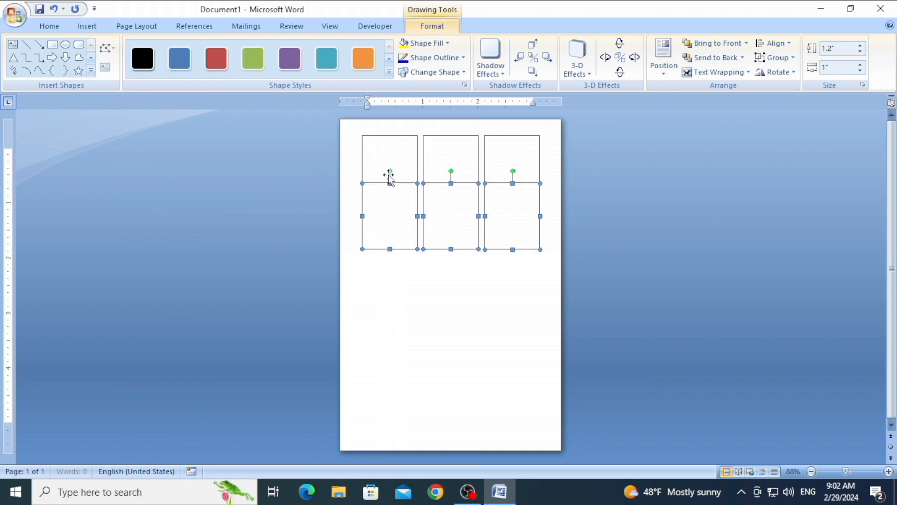
pyautogui.hotkey('ctrl', 'Down')
pyautogui.hotkey('ctrl', 'Down')
pyautogui.hotkey('ctrl', 'Down')
pyautogui.hotkey('ctrl', 'Down')
pyautogui.hotkey('ctrl', 'Down')
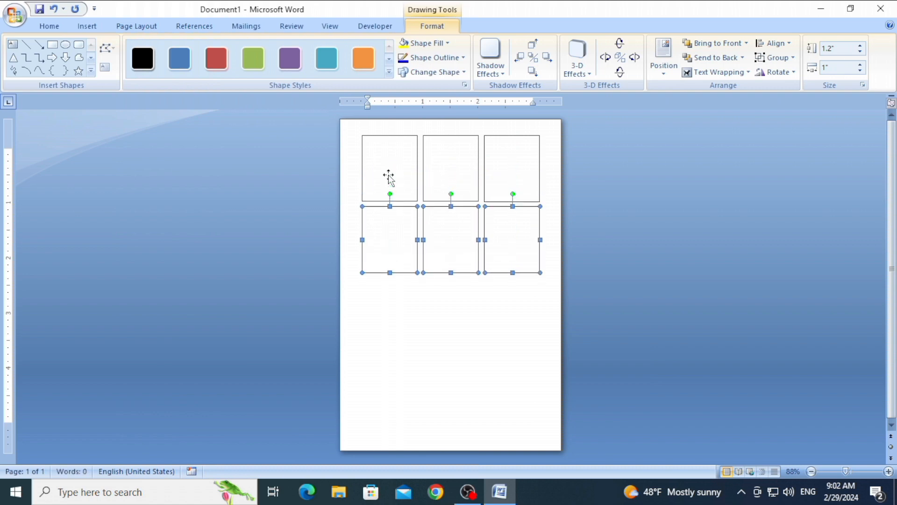
pyautogui.hotkey('ctrl', 'd')
pyautogui.hotkey('ctrl', 'd')
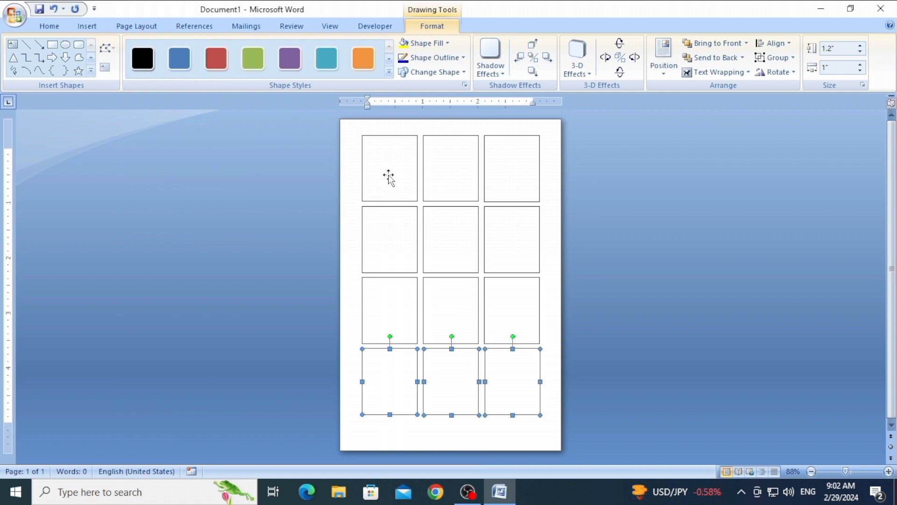
# Select all twelve frames and give them a heavier outline weight.
pyautogui.keyDown('shift'); pyautogui.click(396, 317); pyautogui.keyUp('shift')
pyautogui.keyDown('shift'); pyautogui.click(452, 314); pyautogui.keyUp('shift')
pyautogui.keyDown('shift'); pyautogui.click(522, 310); pyautogui.keyUp('shift')
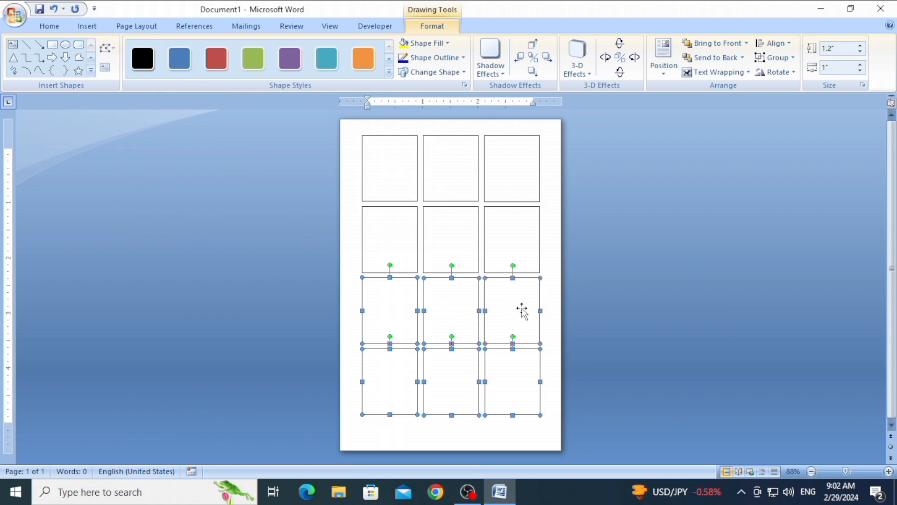
pyautogui.keyDown('shift'); pyautogui.click(521, 247); pyautogui.keyUp('shift')
pyautogui.keyDown('shift'); pyautogui.click(462, 249); pyautogui.keyUp('shift')
pyautogui.keyDown('shift'); pyautogui.click(375, 246); pyautogui.keyUp('shift')
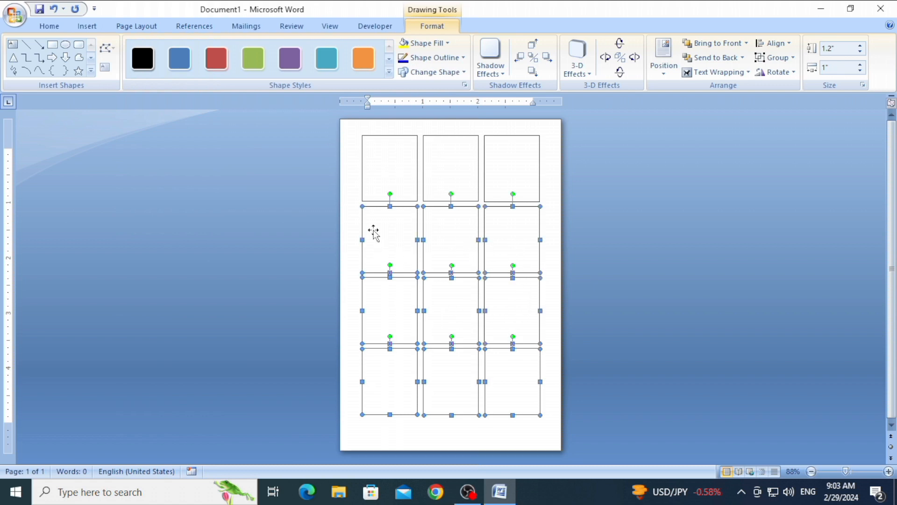
pyautogui.keyDown('shift'); pyautogui.click(382, 171); pyautogui.keyUp('shift')
pyautogui.keyDown('shift'); pyautogui.click(452, 171); pyautogui.keyUp('shift')
pyautogui.keyDown('shift'); pyautogui.click(503, 169); pyautogui.keyUp('shift')
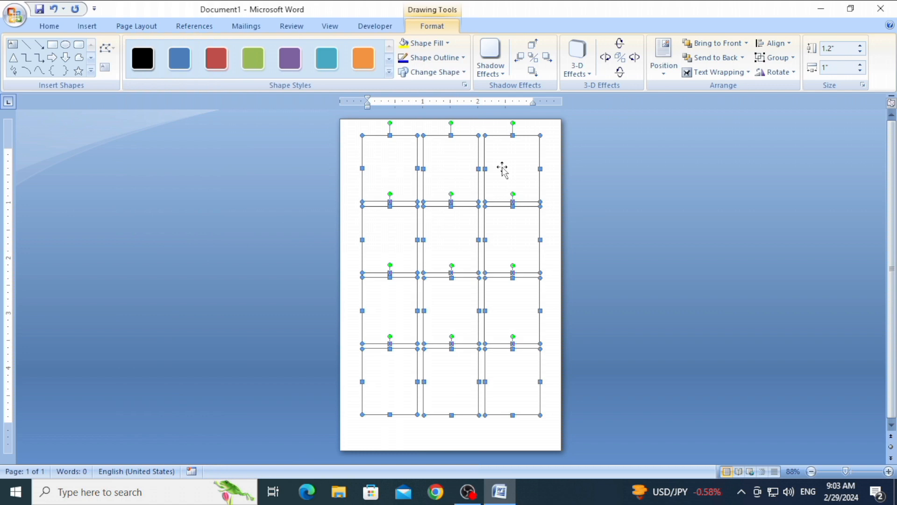
pyautogui.click(439, 63)
pyautogui.moveTo(445, 202)
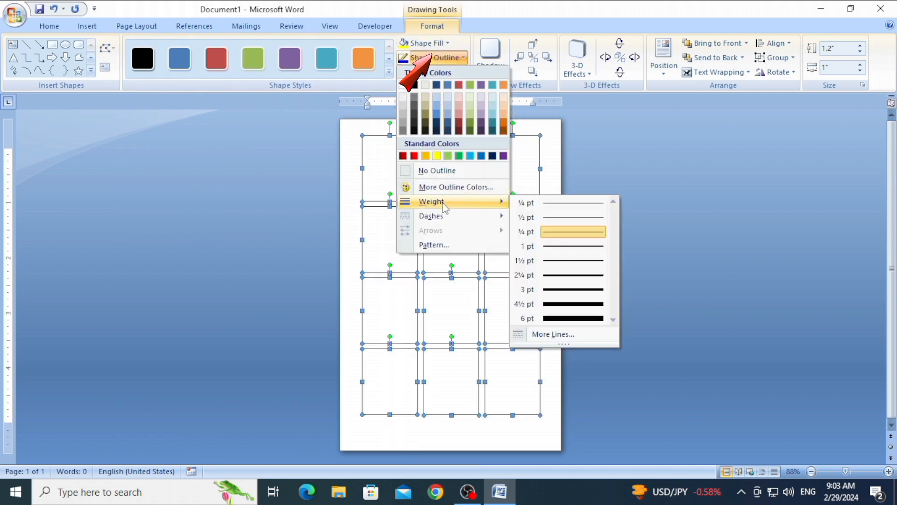
pyautogui.click(566, 270)
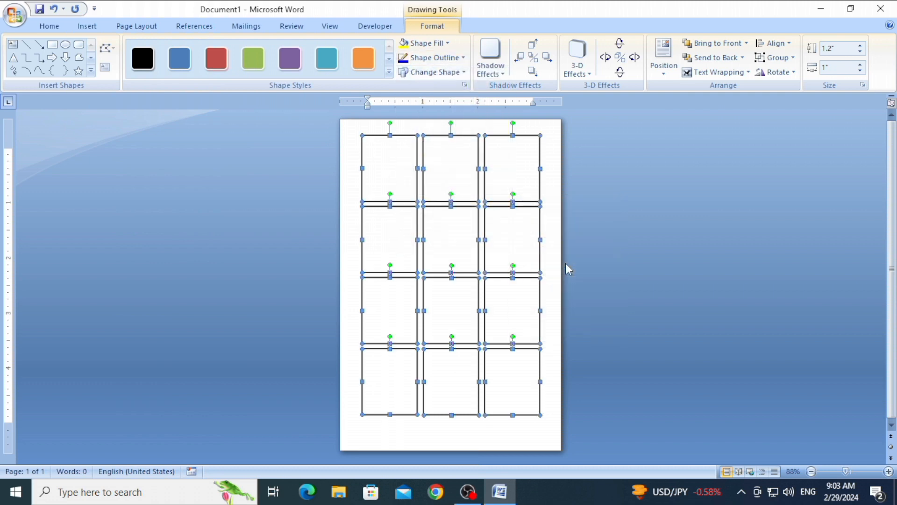
# Fill all the selected frames with the young man's portrait picture from the Desktop folder, and deselect them.
pyautogui.click(438, 46)
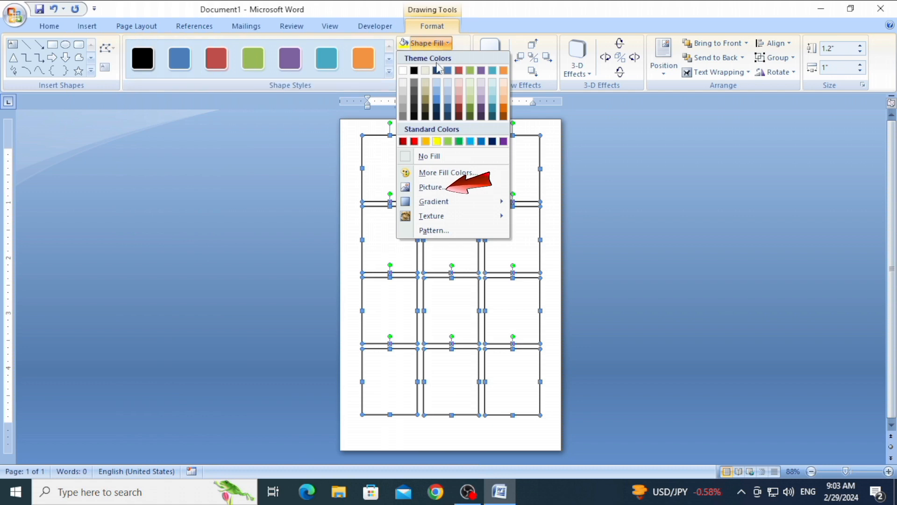
pyautogui.click(443, 188)
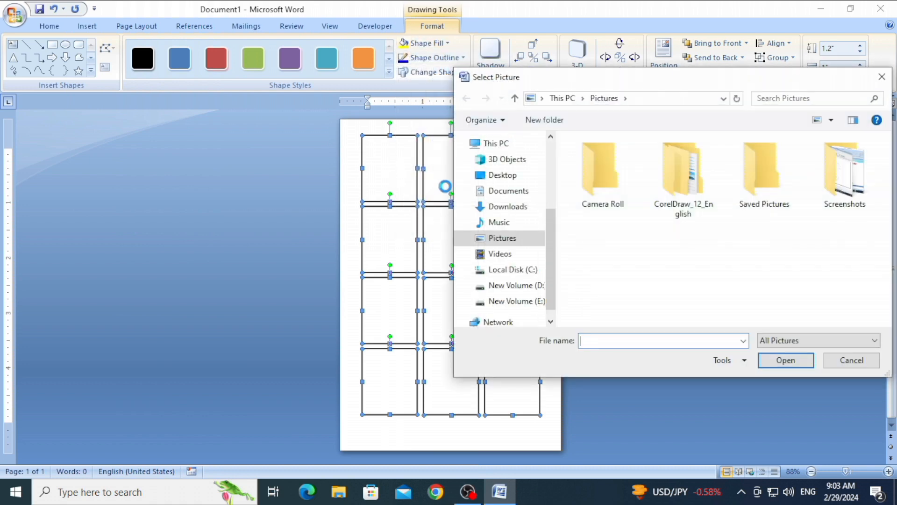
pyautogui.click(506, 181)
pyautogui.moveTo(540, 237); pyautogui.dragTo(540, 238)
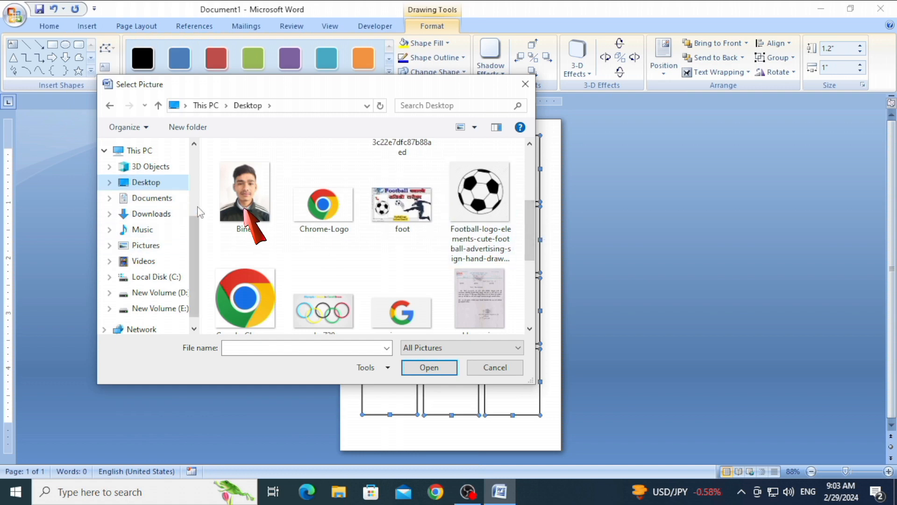
pyautogui.click(251, 215)
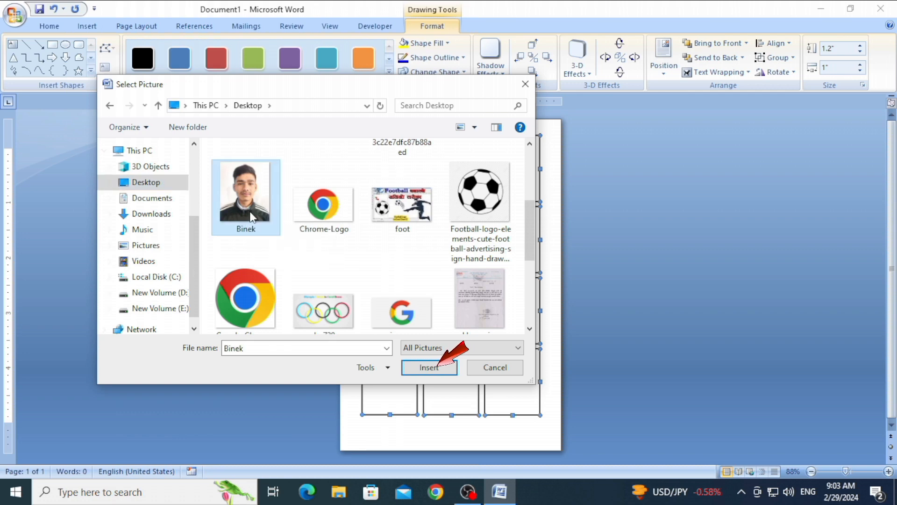
pyautogui.click(419, 368)
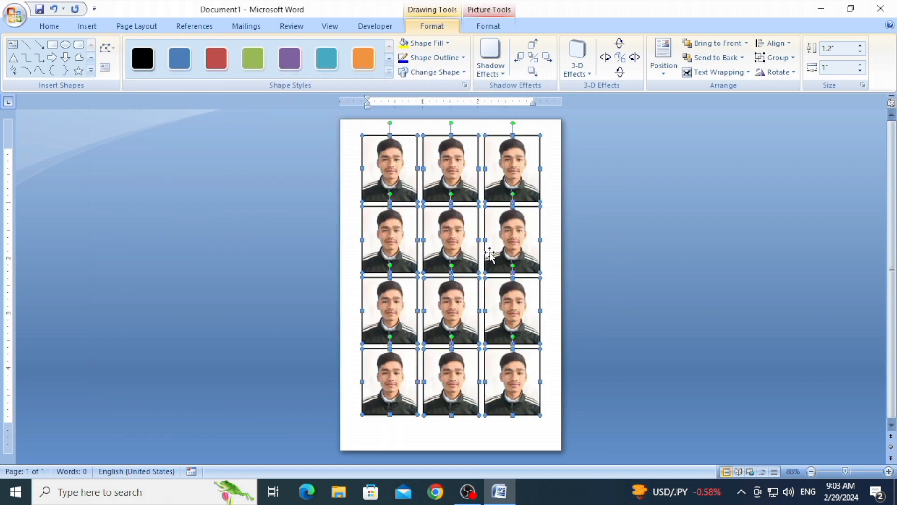
pyautogui.click(595, 279)
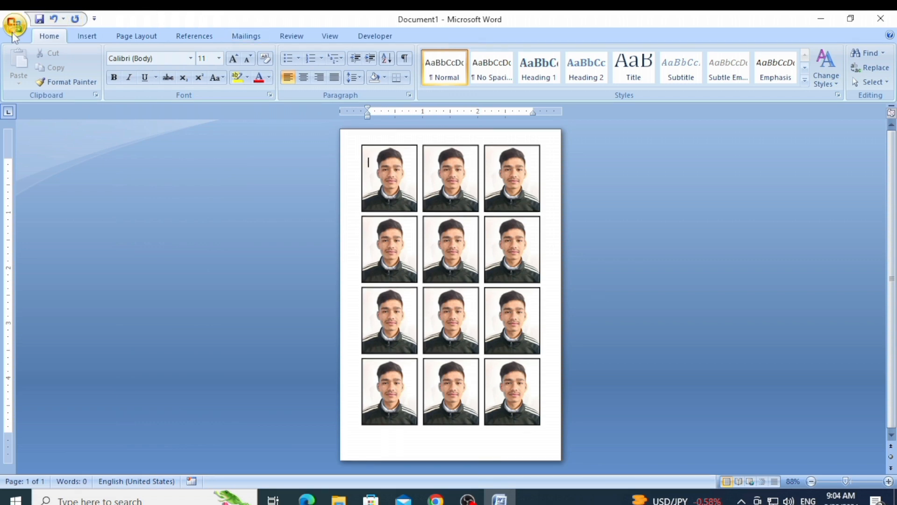
# Open the print settings for the photo sheet and move the dialog aside to uncover part of the page.
pyautogui.click(14, 18)
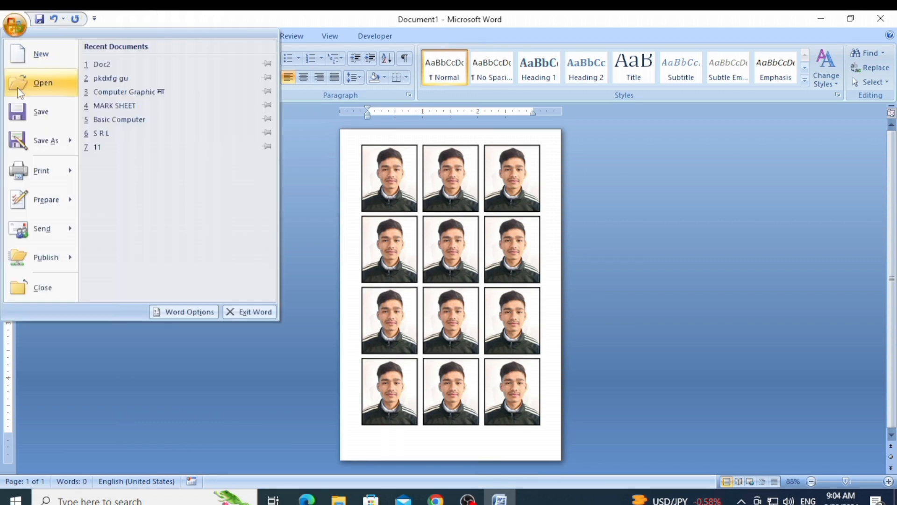
pyautogui.moveTo(40, 180)
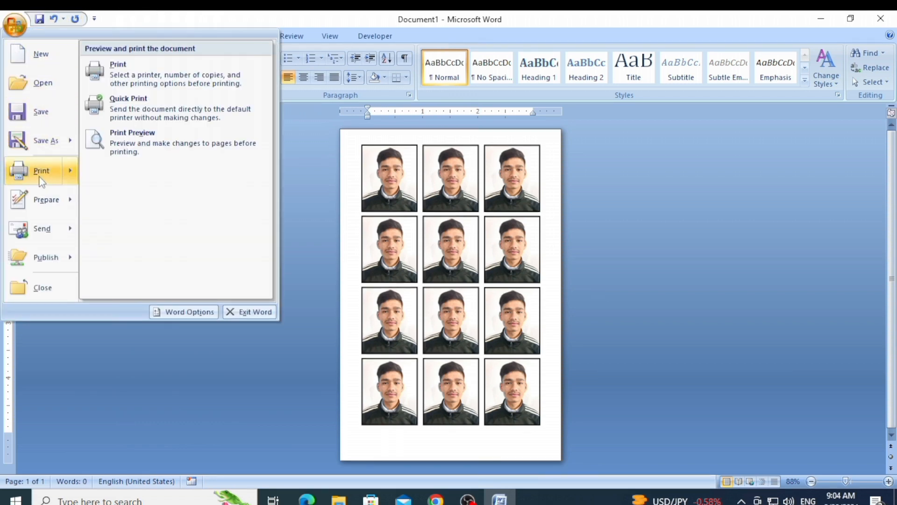
pyautogui.click(152, 85)
pyautogui.moveTo(326, 117); pyautogui.dragTo(181, 107)
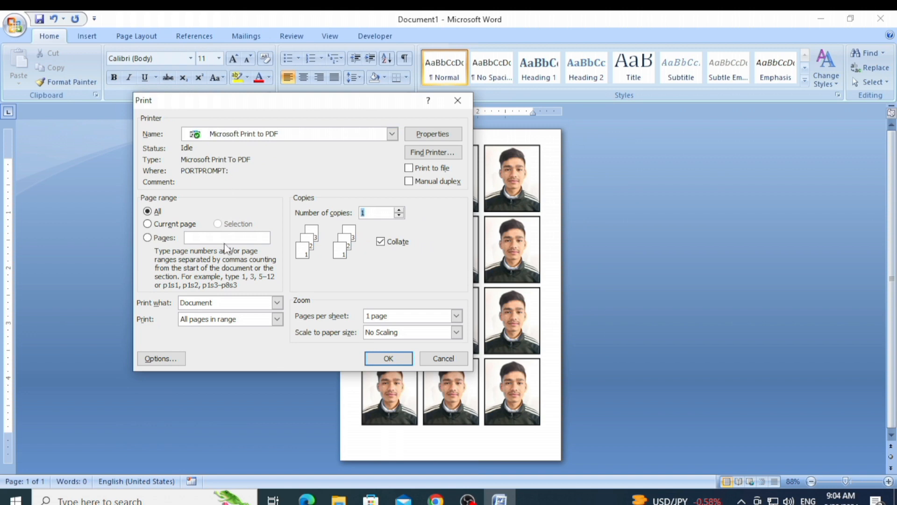